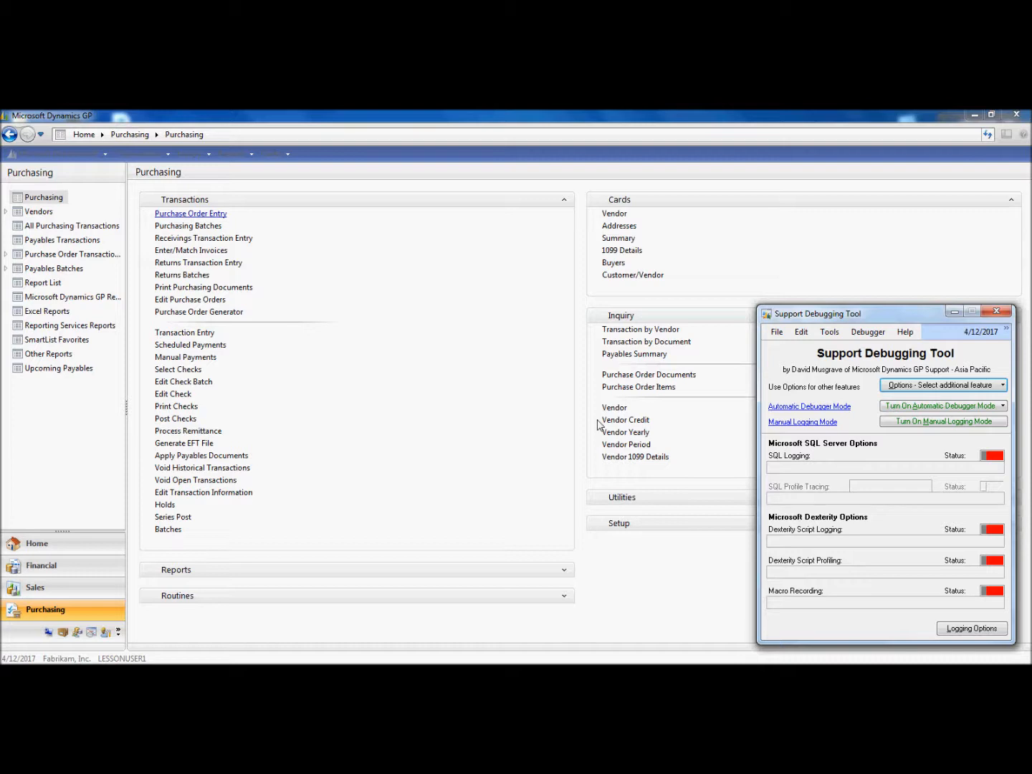
Open the Security Profiler from the Support Debugging Tool's additional features, reposition it, and minimize it
{"action": "left_click", "coordinate": [900, 387]}
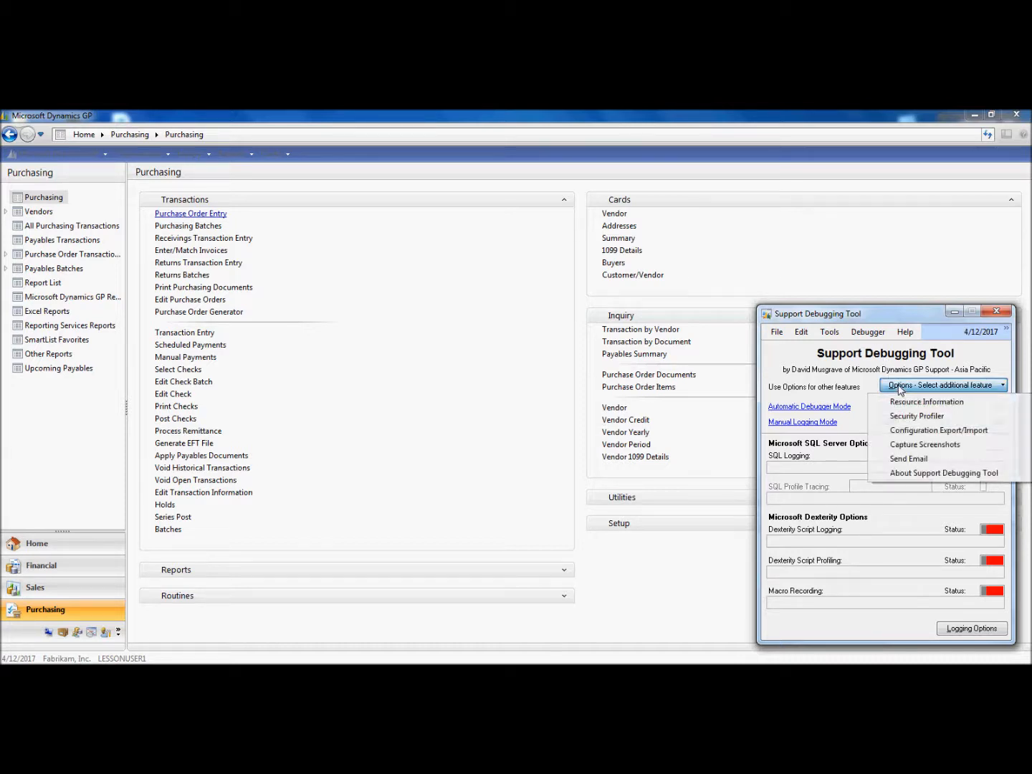
{"action": "left_click", "coordinate": [914, 417]}
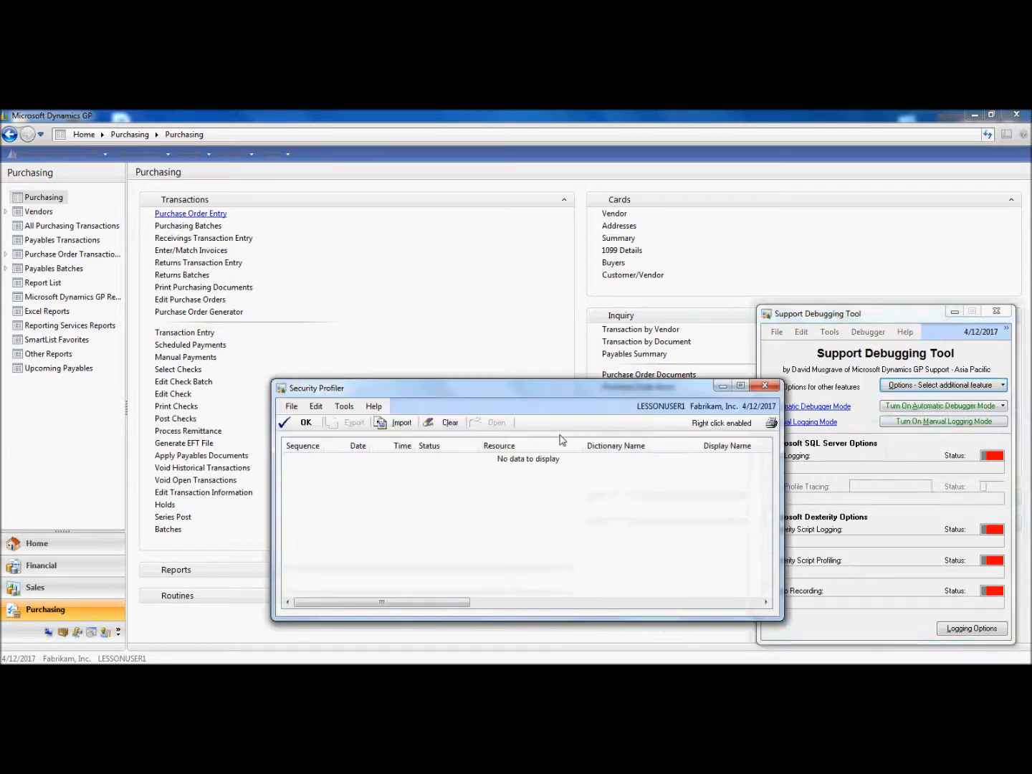
{"action": "left_click_drag", "start_coordinate": [527, 395], "coordinate": [513, 401]}
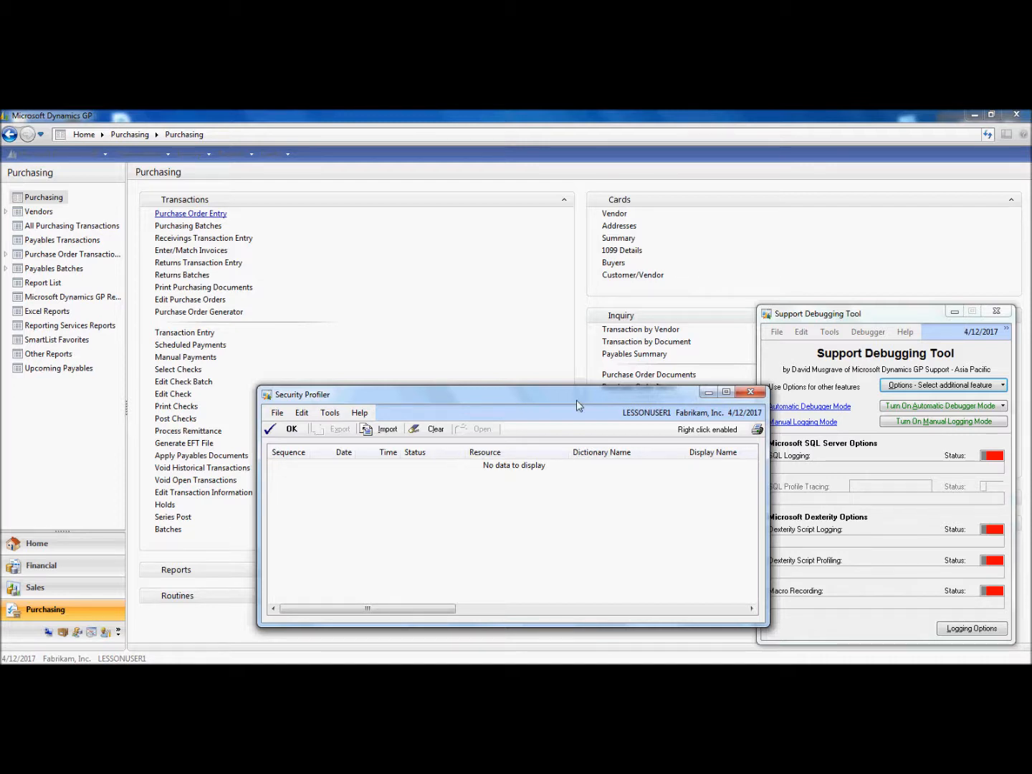
{"action": "left_click", "coordinate": [707, 392]}
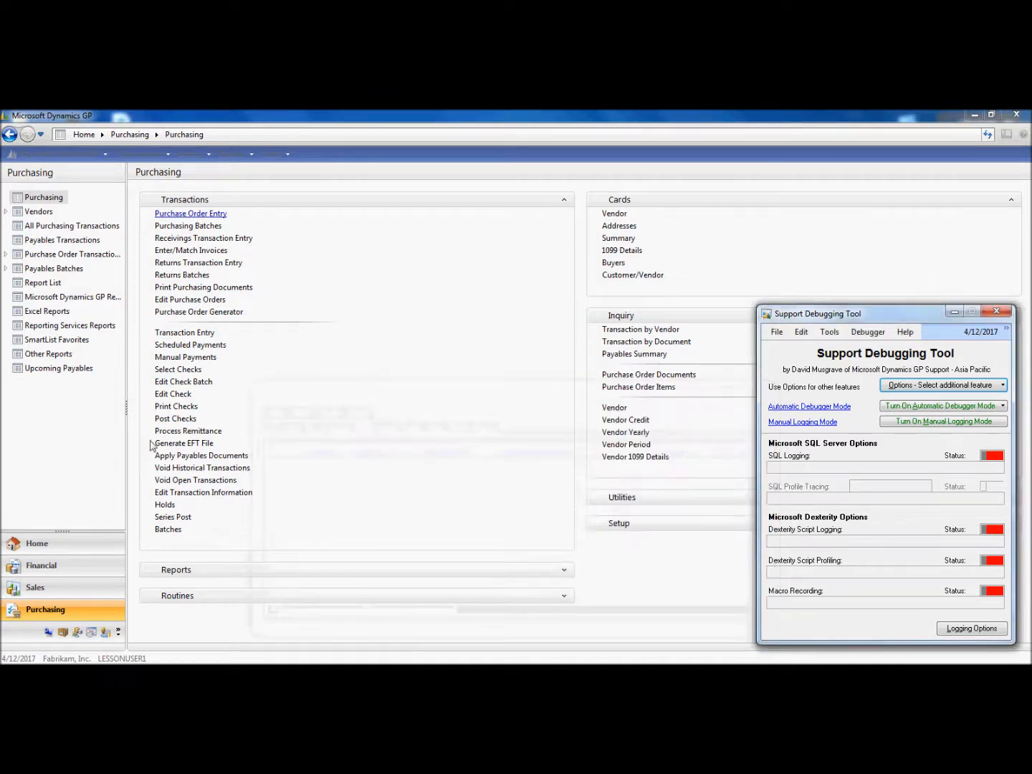
Open Sales Transaction Entry from the Sales area and try to launch Create Return from its additional options
{"action": "left_click", "coordinate": [49, 591]}
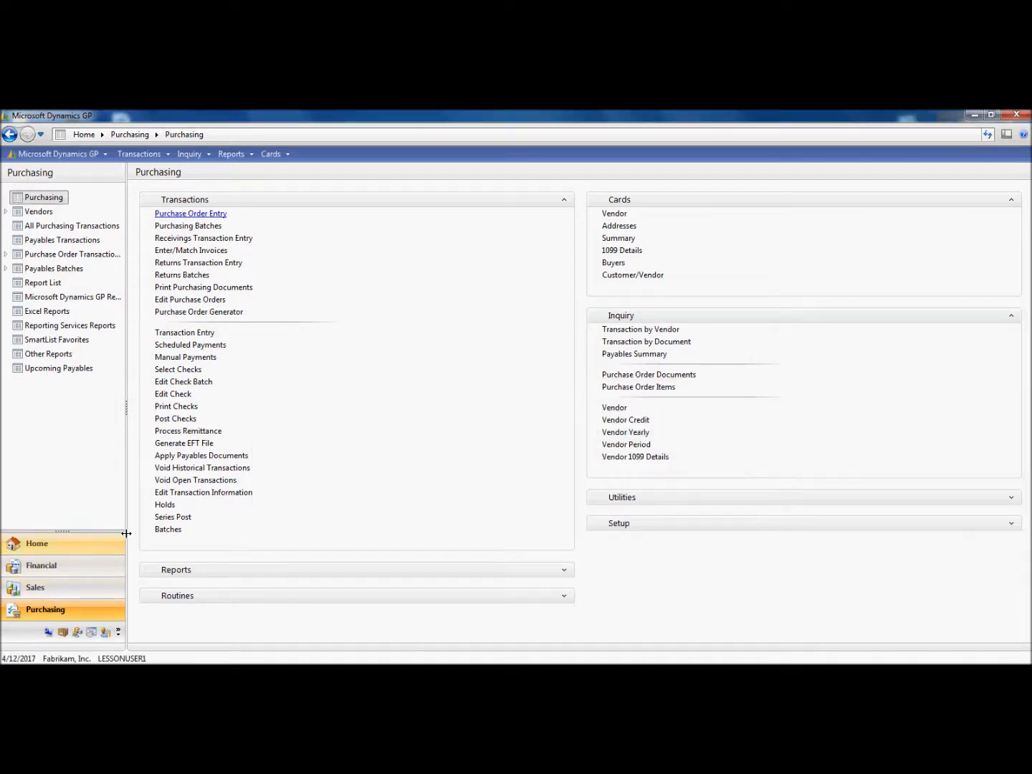
{"action": "left_click", "coordinate": [81, 590]}
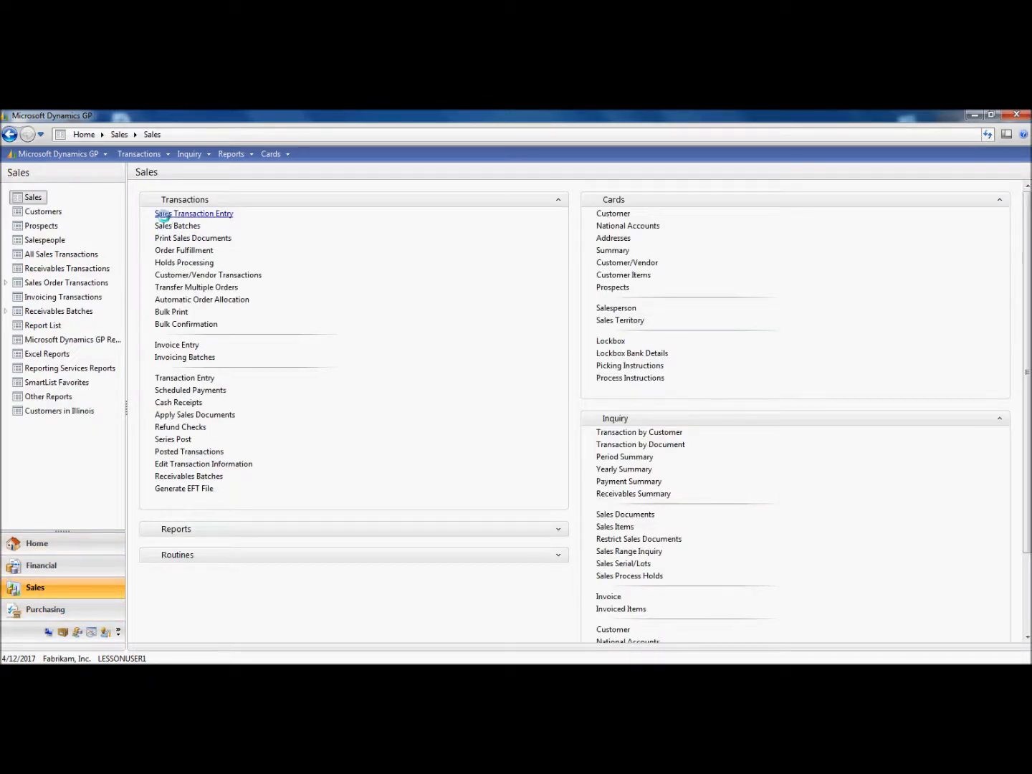
{"action": "left_click", "coordinate": [171, 214]}
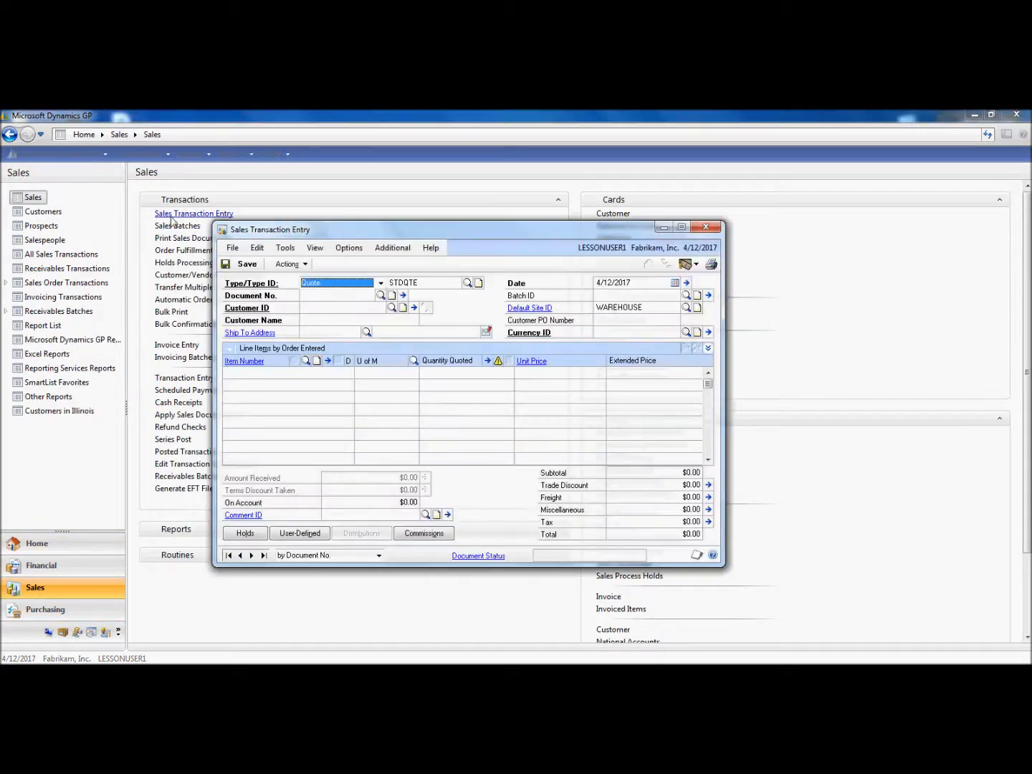
{"action": "left_click", "coordinate": [391, 252]}
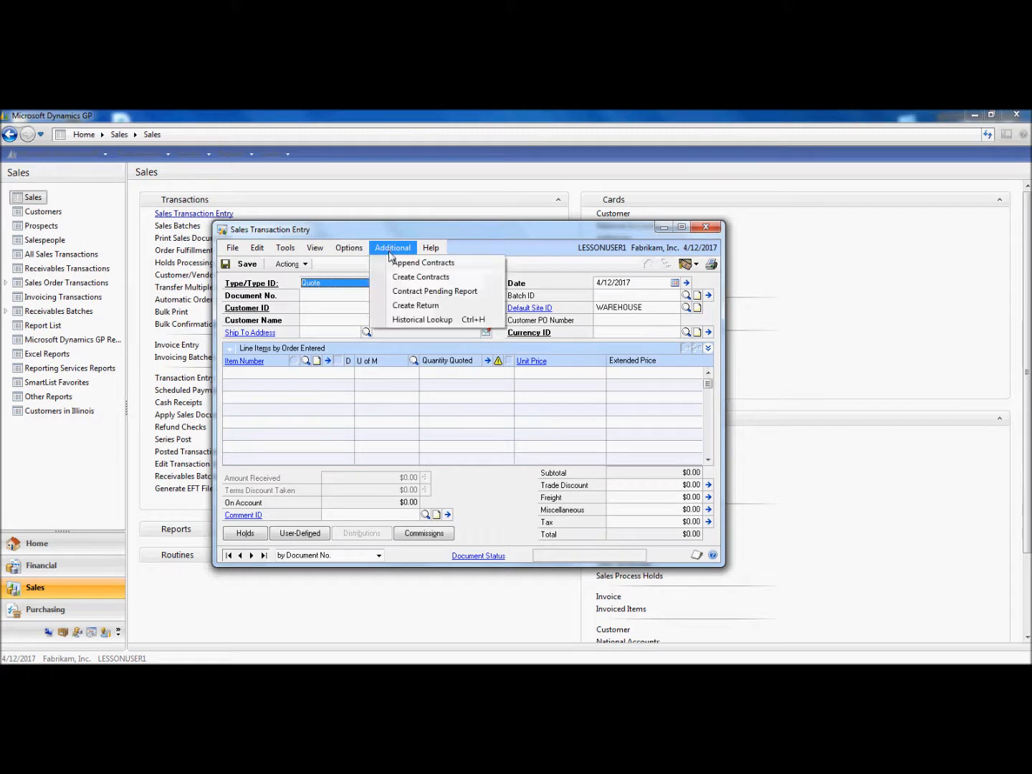
{"action": "left_click", "coordinate": [404, 307]}
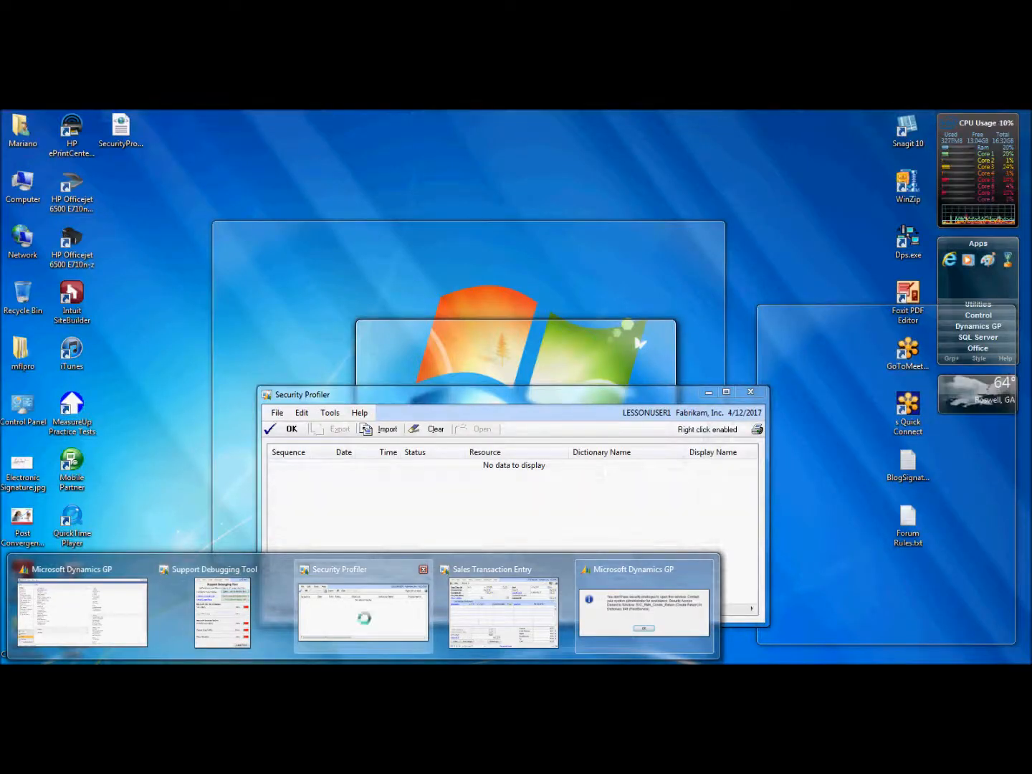
Restore the Security Profiler window and select the denied Create Return entry
{"action": "left_click", "coordinate": [366, 623]}
{"action": "left_click", "coordinate": [510, 432]}
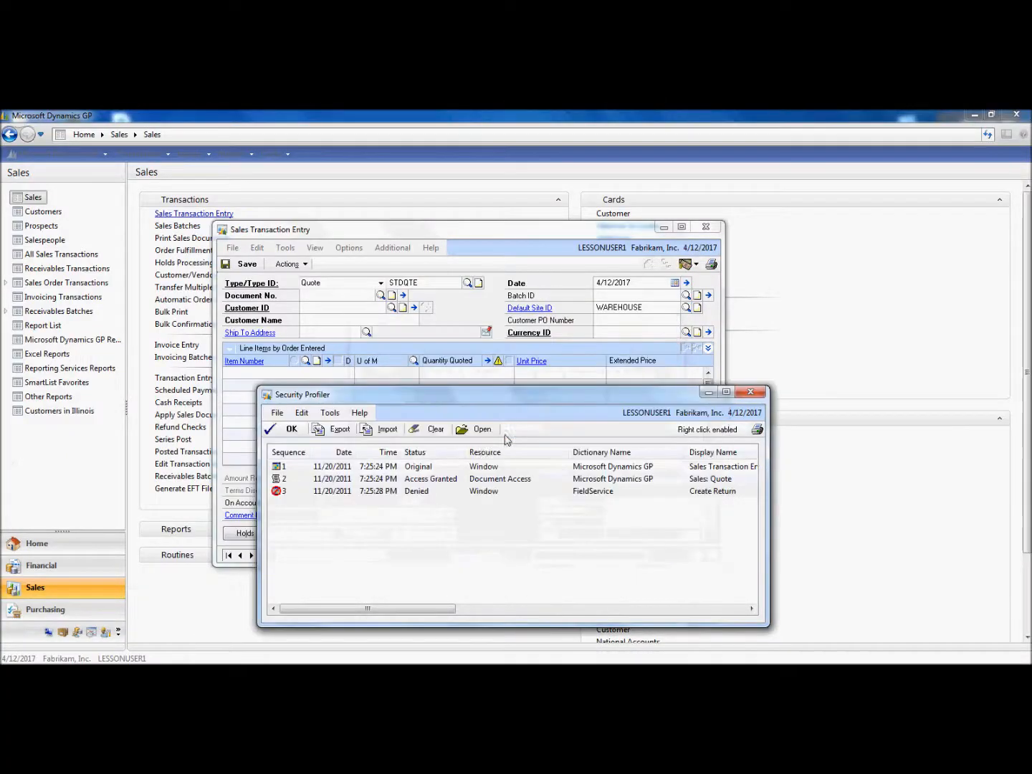
{"action": "left_click", "coordinate": [382, 491]}
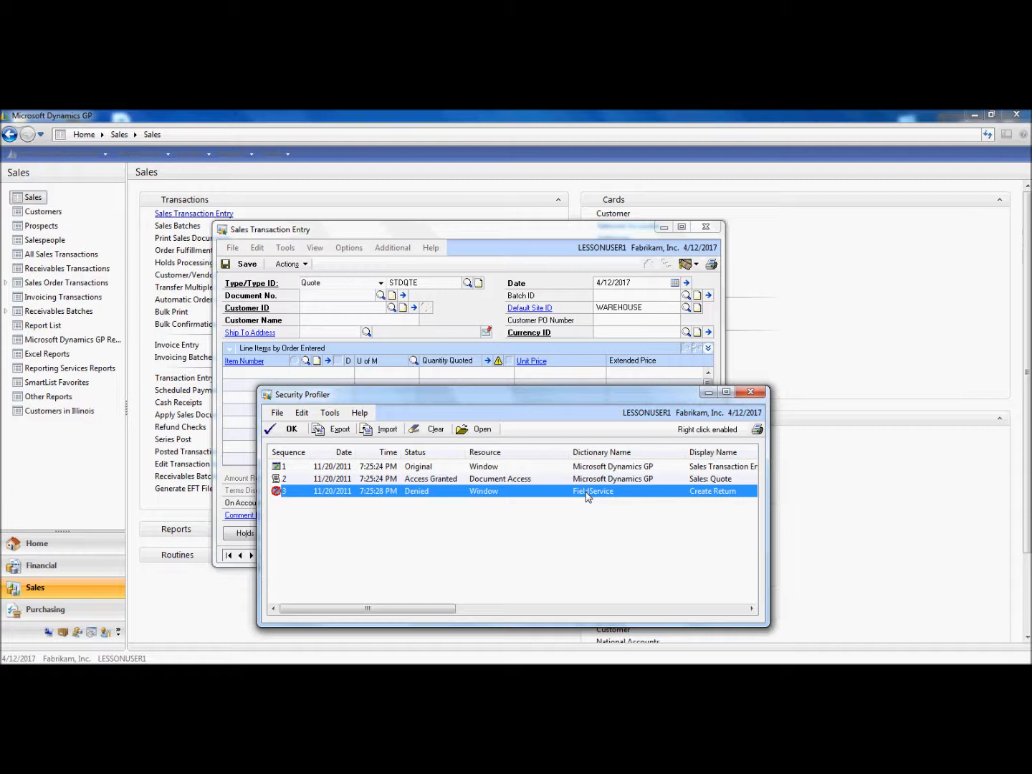
Export the Security Profiler log to a file saved on the Desktop
{"action": "left_click", "coordinate": [340, 432]}
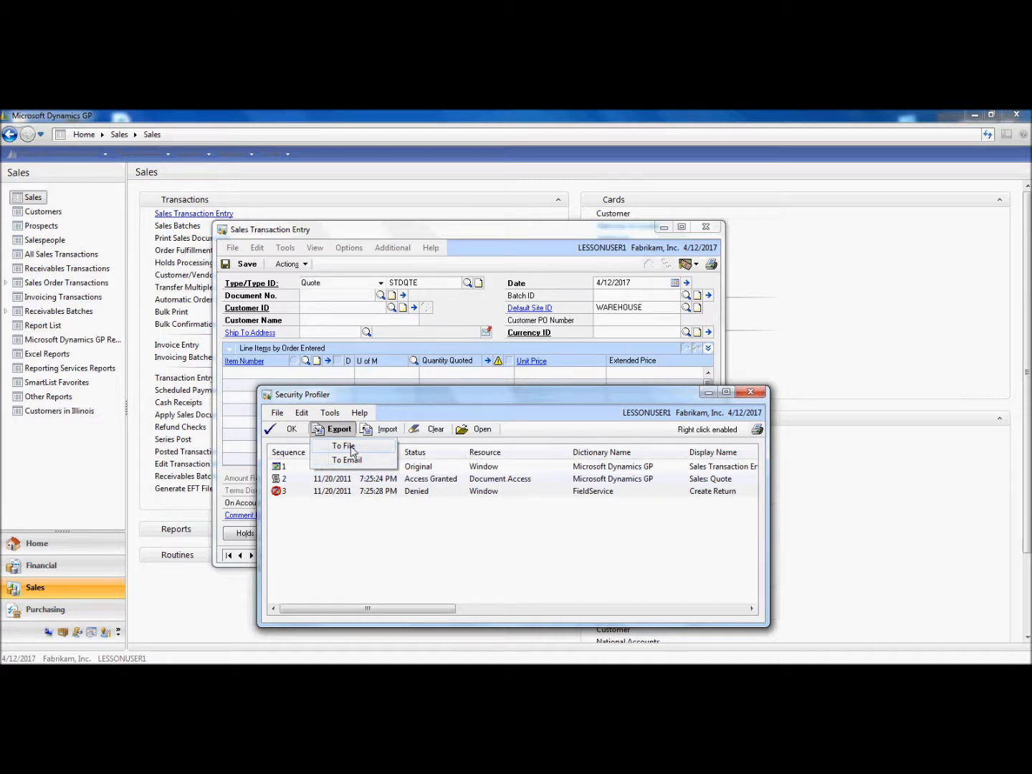
{"action": "left_click", "coordinate": [345, 447]}
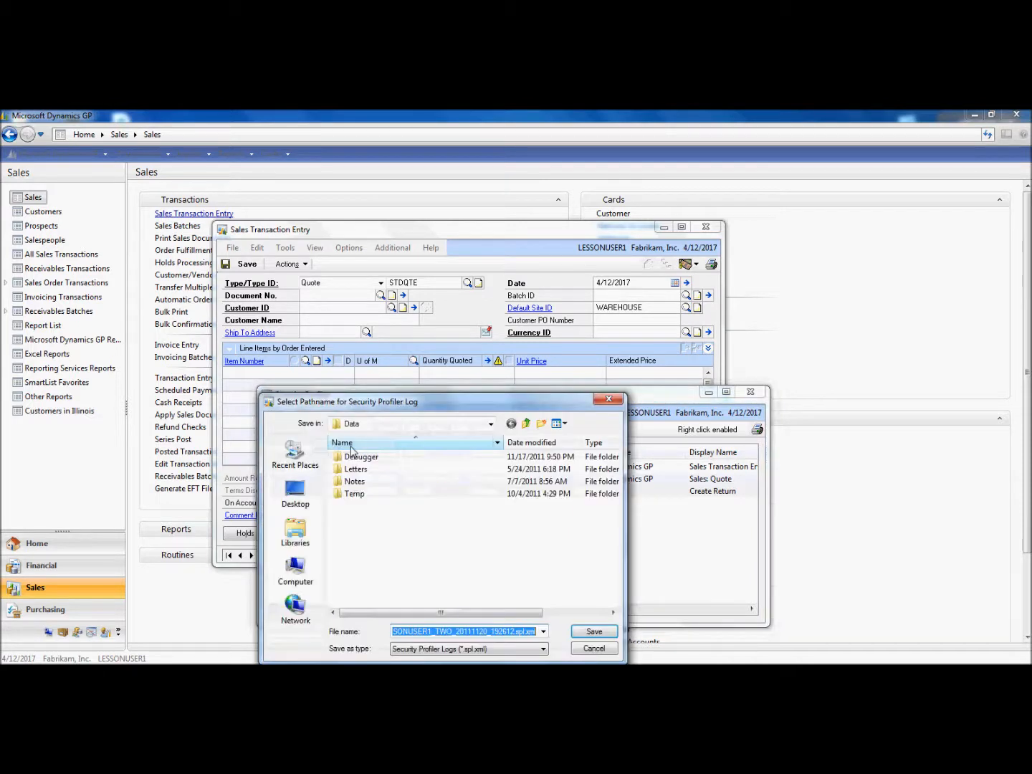
{"action": "left_click", "coordinate": [296, 494]}
{"action": "left_click", "coordinate": [400, 556]}
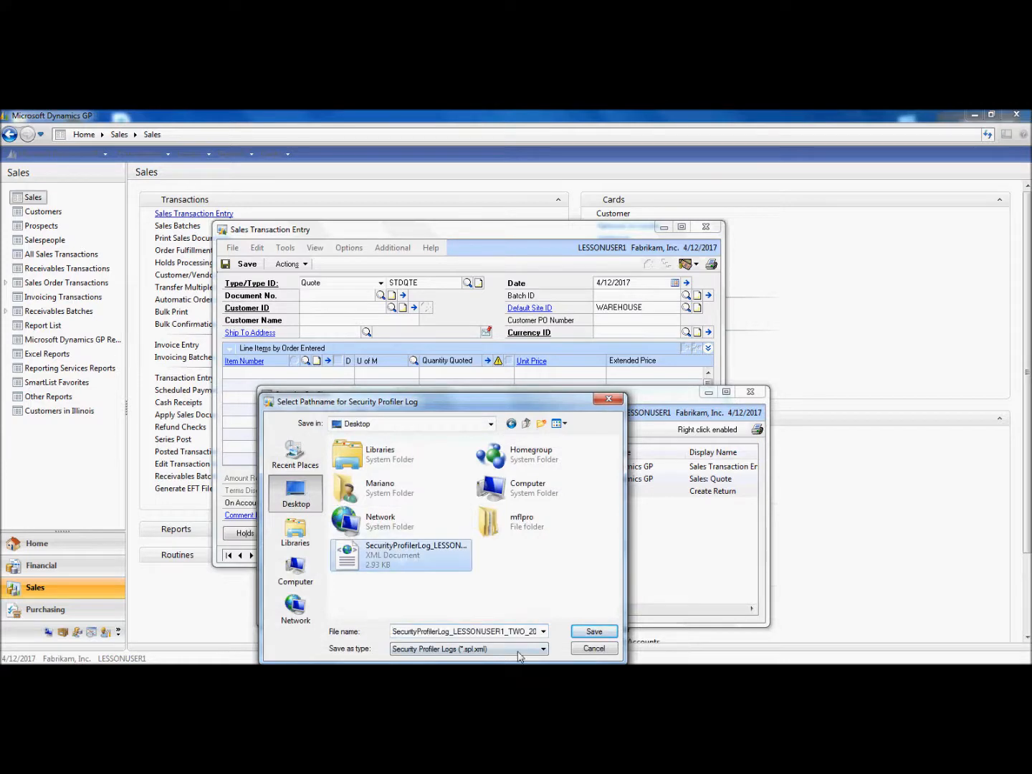
{"action": "left_click", "coordinate": [573, 633]}
{"action": "left_click", "coordinate": [590, 399]}
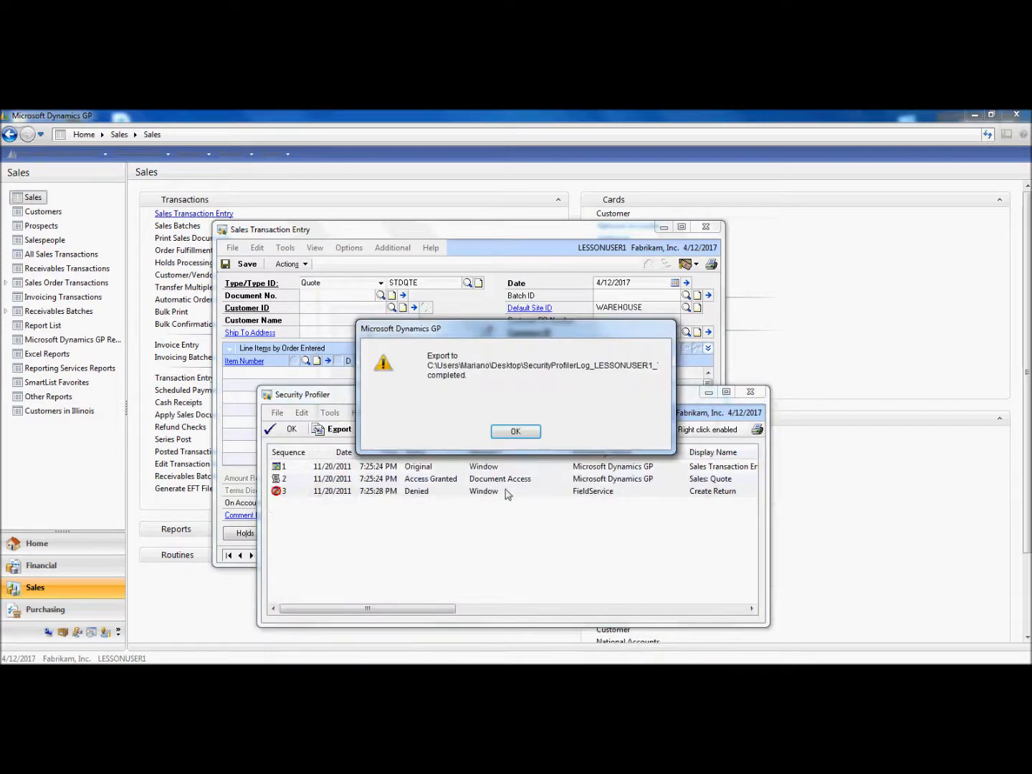
{"action": "left_click", "coordinate": [515, 431]}
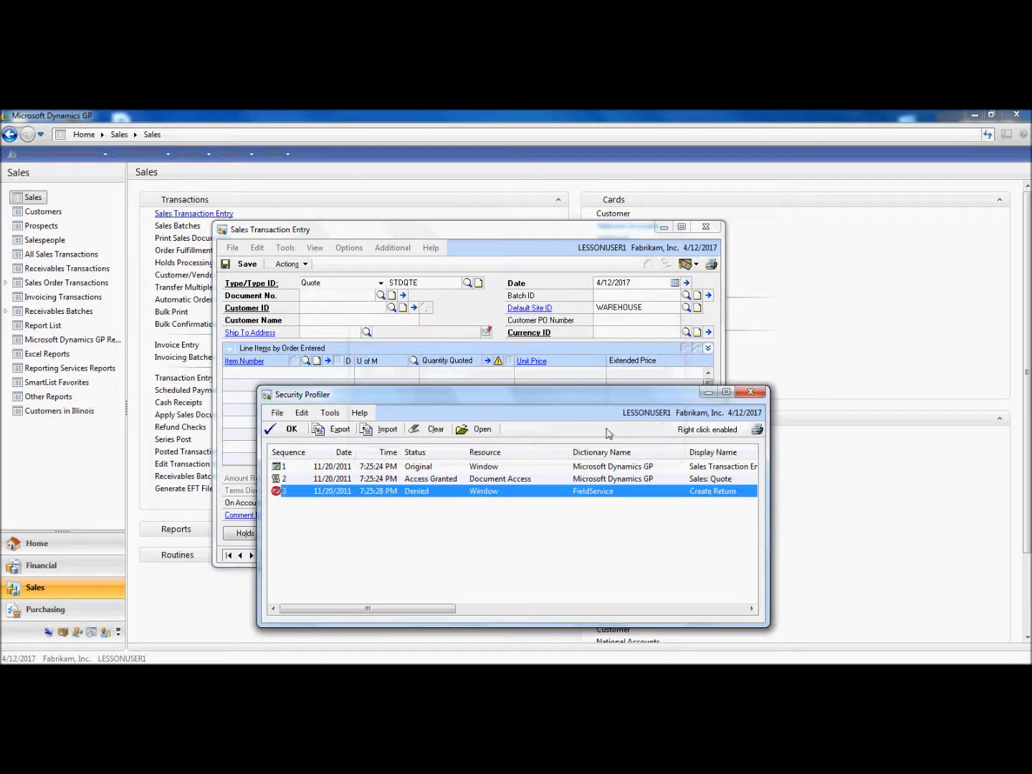
Close the profiler and Sales Transaction Entry windows, then log in again as user sa with the password
{"action": "left_click", "coordinate": [751, 390]}
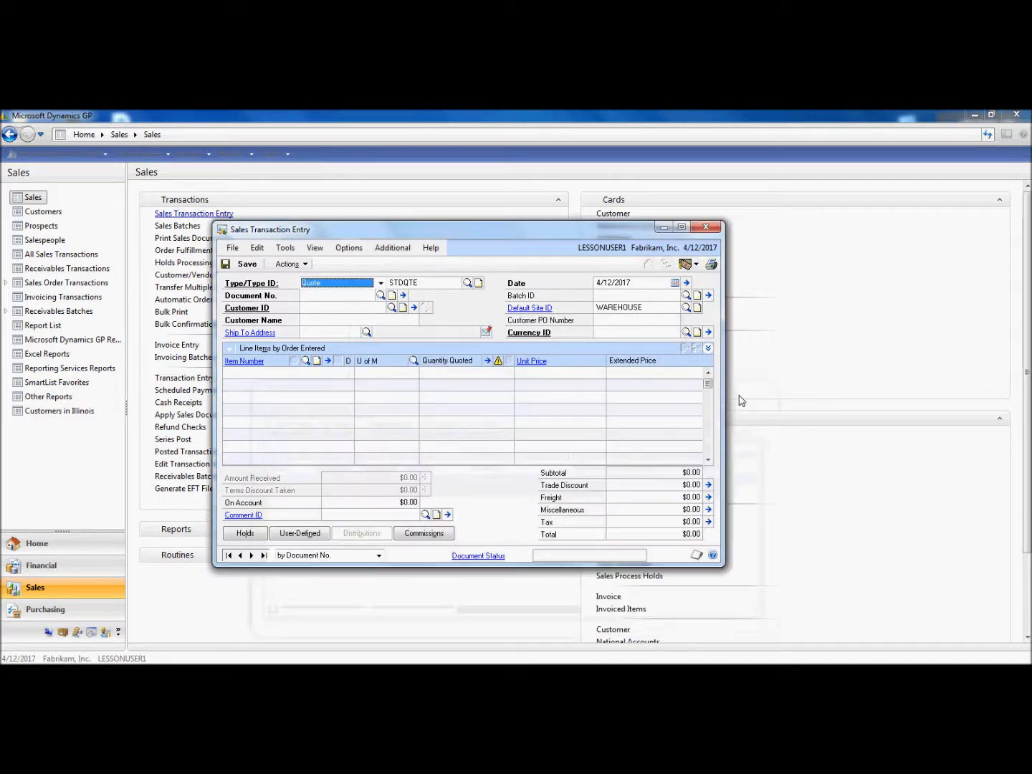
{"action": "left_click", "coordinate": [706, 226]}
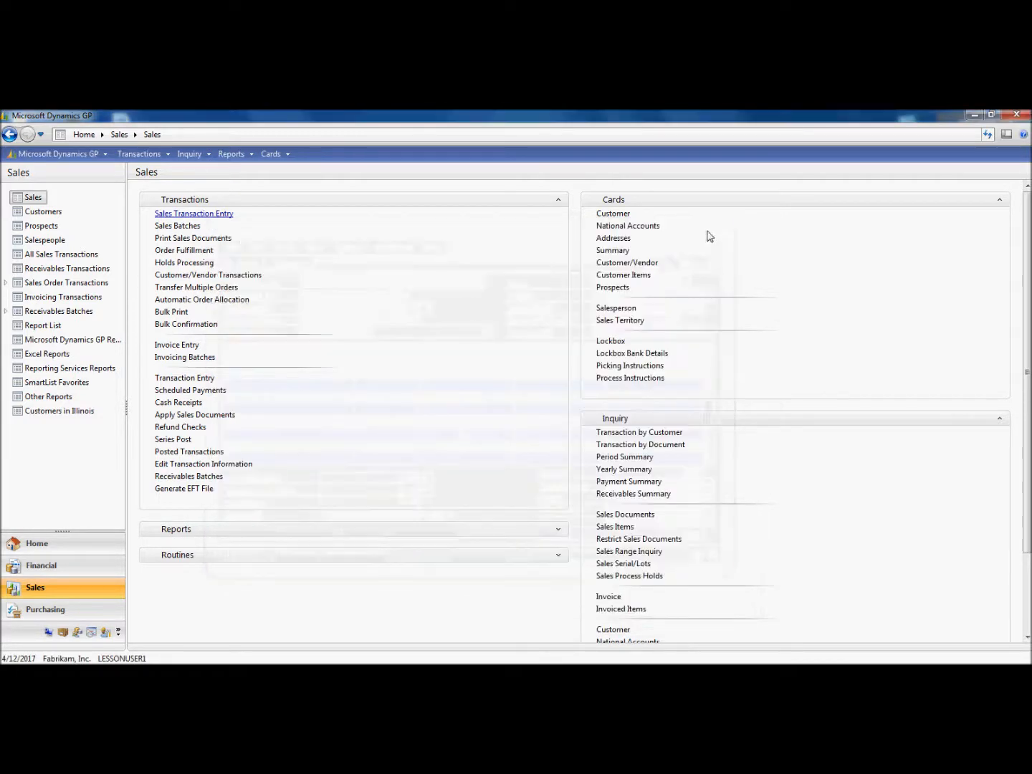
{"action": "left_click", "coordinate": [111, 659]}
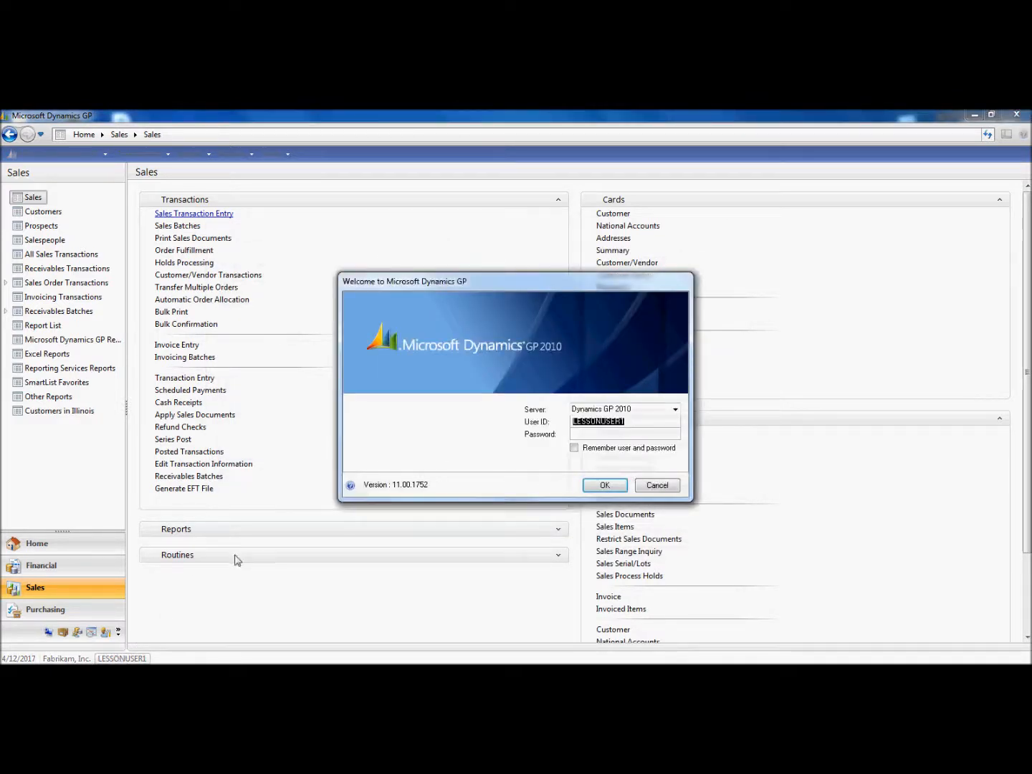
{"action": "type", "text": "sa"}
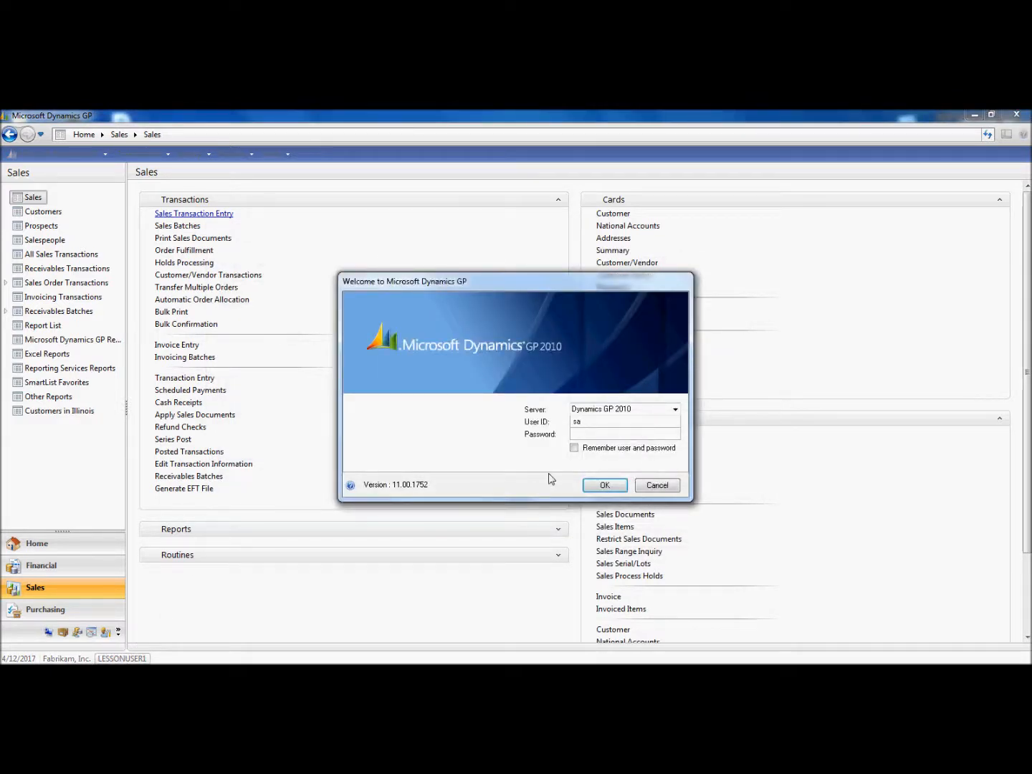
{"action": "type", "text": "•••••••••"}
{"action": "left_click", "coordinate": [610, 490]}
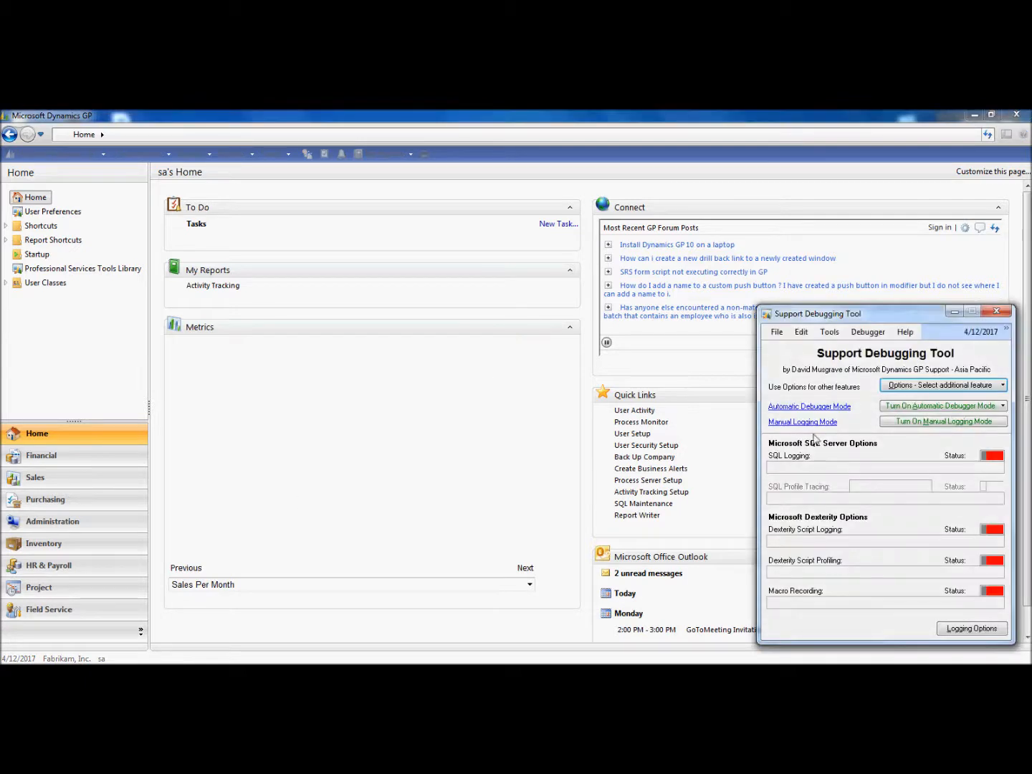
Reopen the Security Profiler and import the saved SecurityProfilerLog file from the Desktop
{"action": "left_click", "coordinate": [944, 385]}
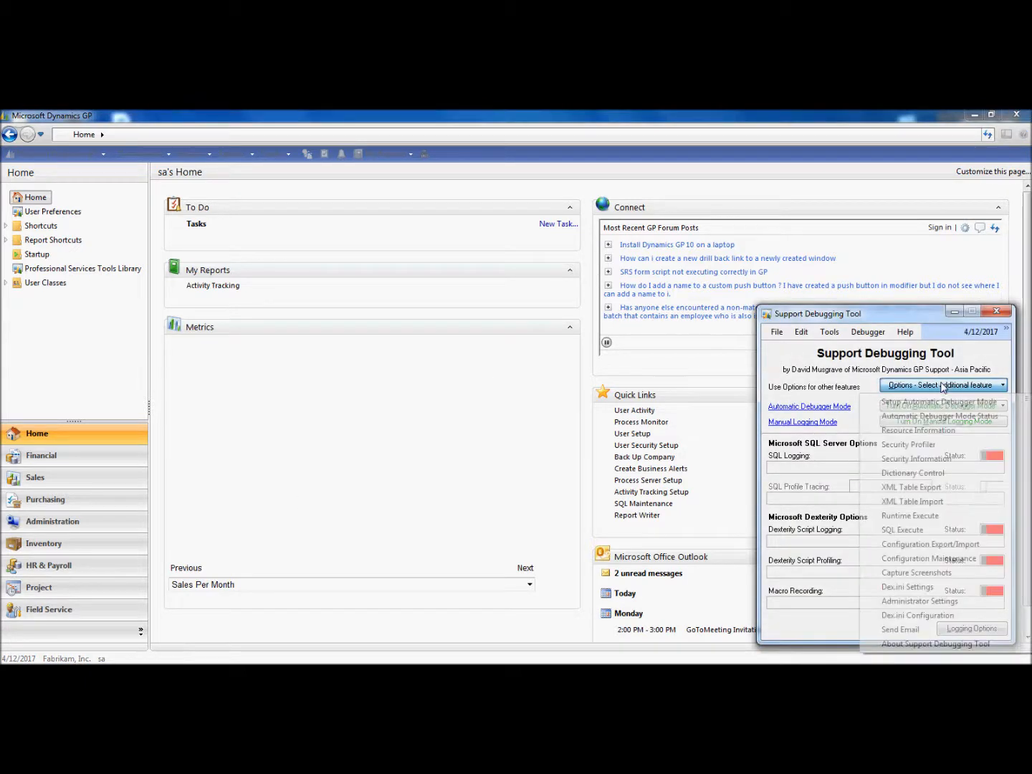
{"action": "left_click", "coordinate": [928, 445]}
{"action": "left_click", "coordinate": [394, 433]}
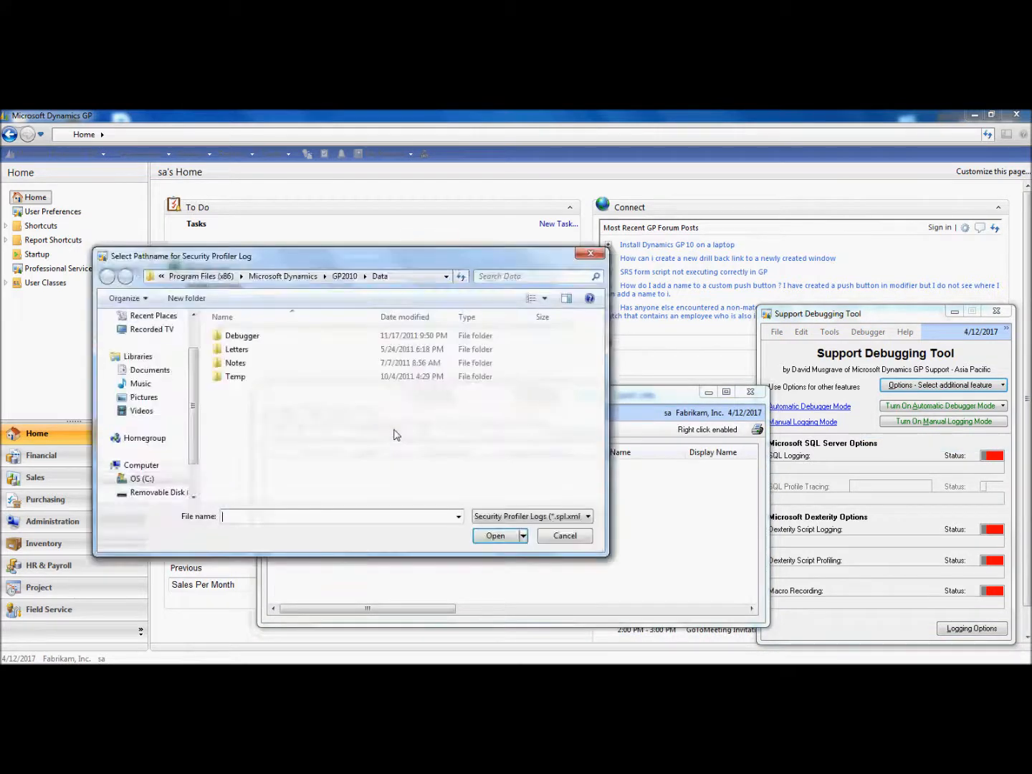
{"action": "left_click_drag", "start_coordinate": [194, 409], "coordinate": [194, 383]}
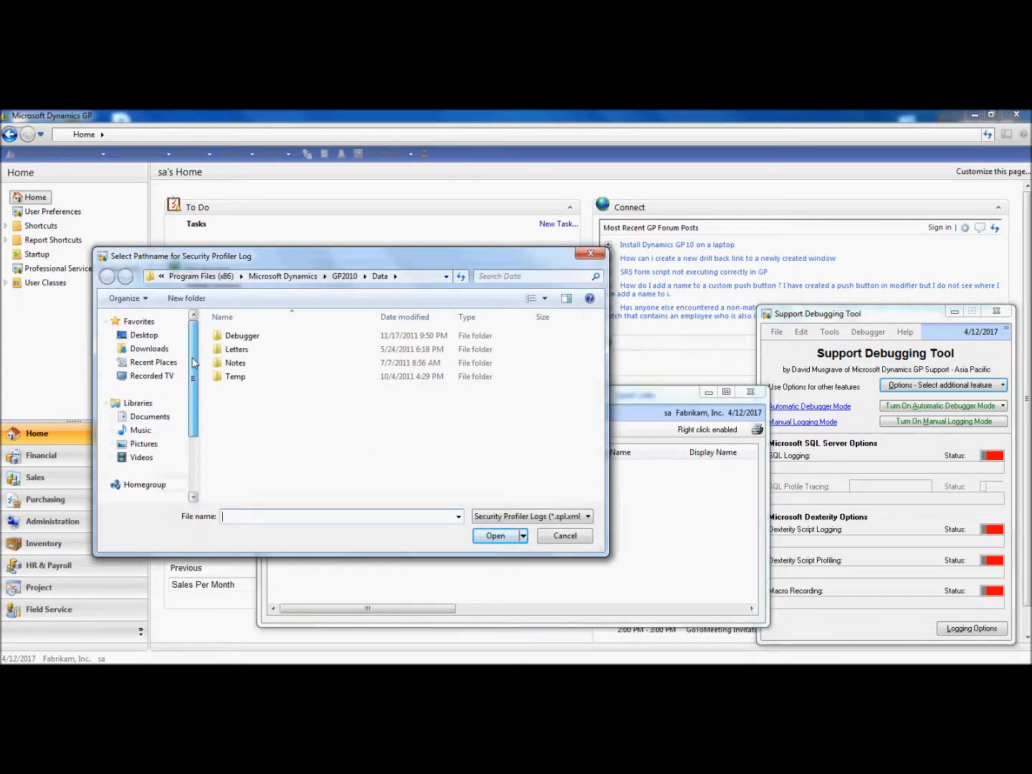
{"action": "left_click", "coordinate": [145, 335]}
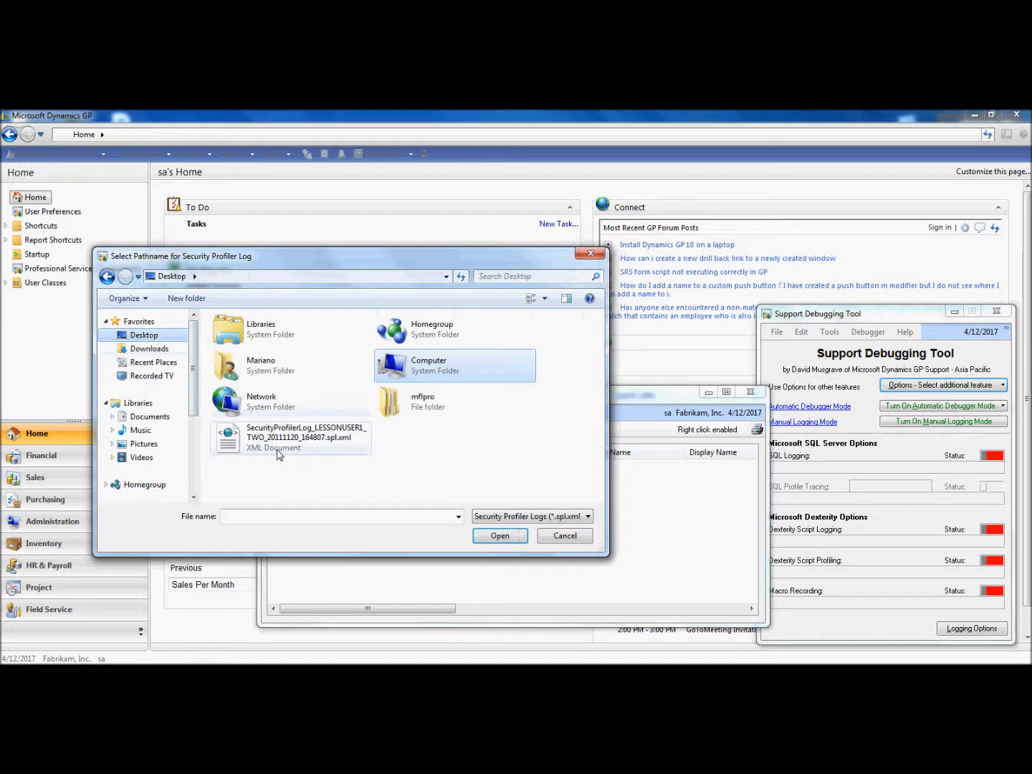
{"action": "left_click", "coordinate": [280, 452]}
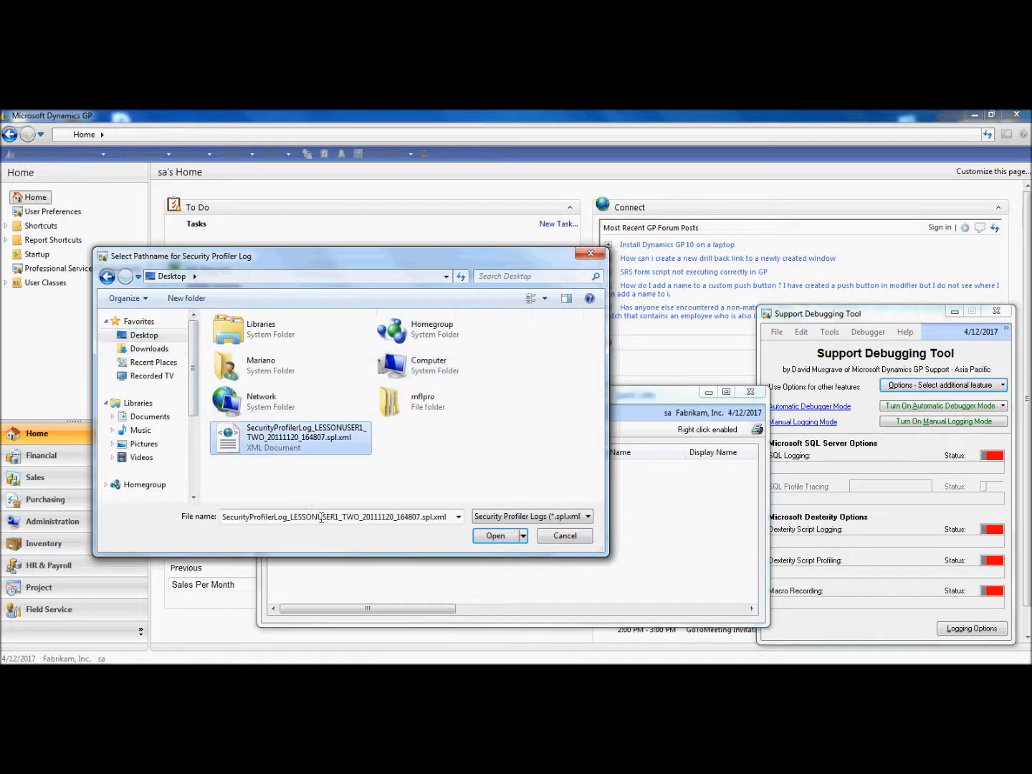
{"action": "left_click", "coordinate": [497, 536]}
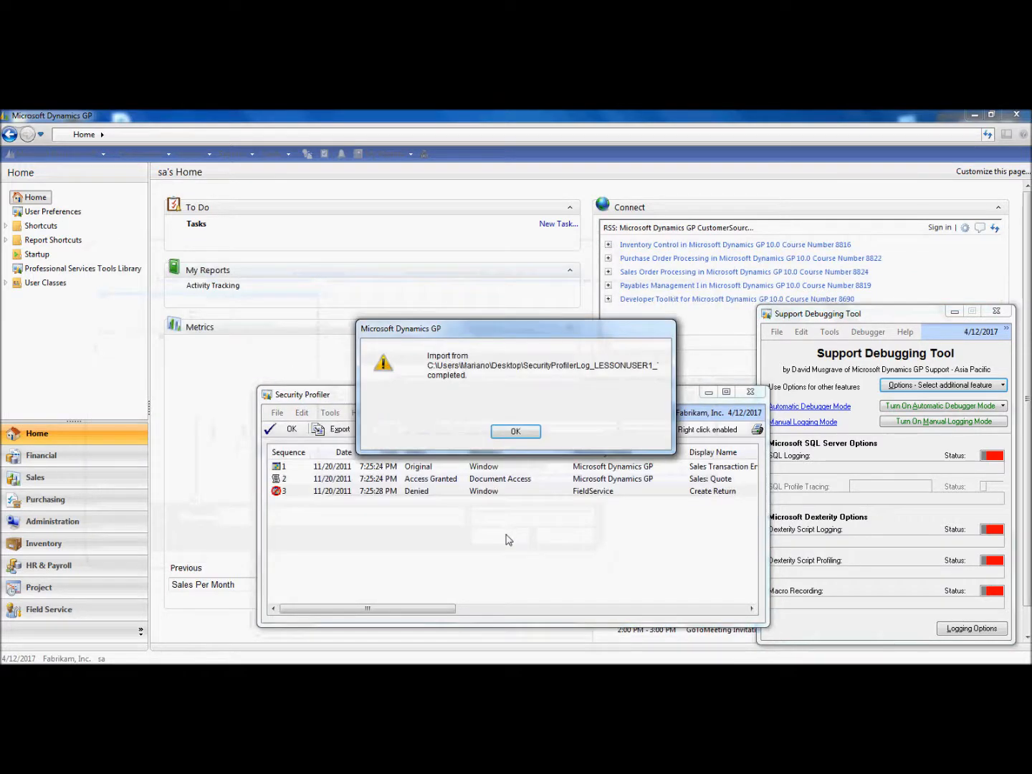
{"action": "left_click", "coordinate": [513, 432]}
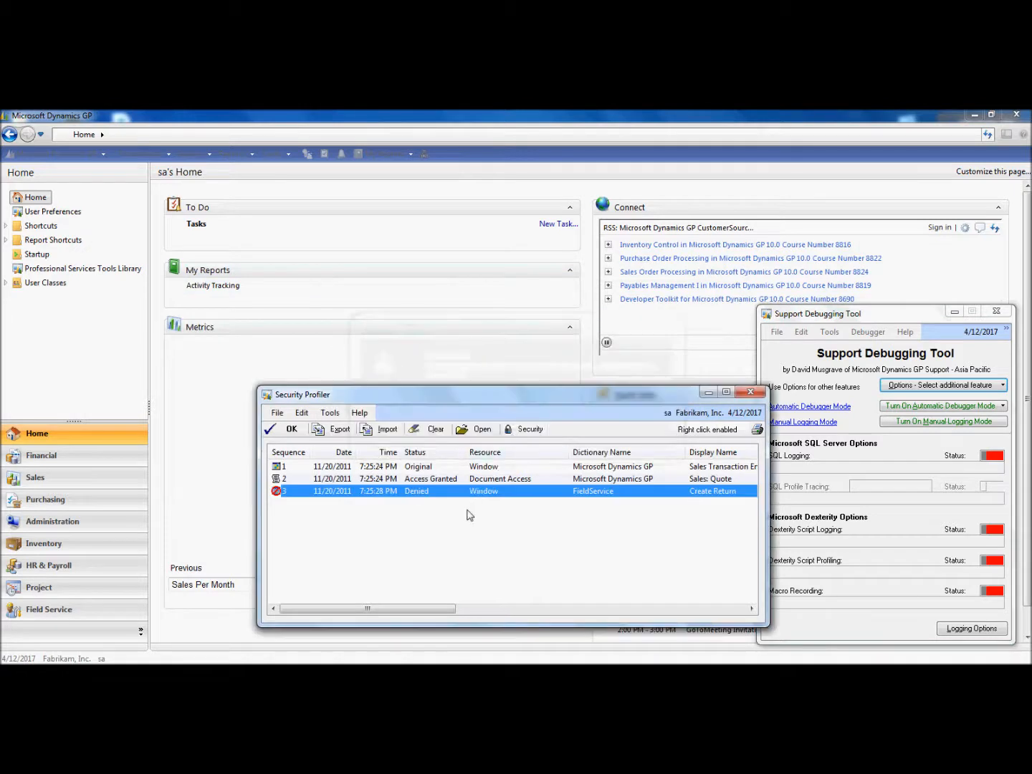
Open Security Information for the denied entry and expand the roles granting access to the original resource
{"action": "right_click", "coordinate": [410, 498]}
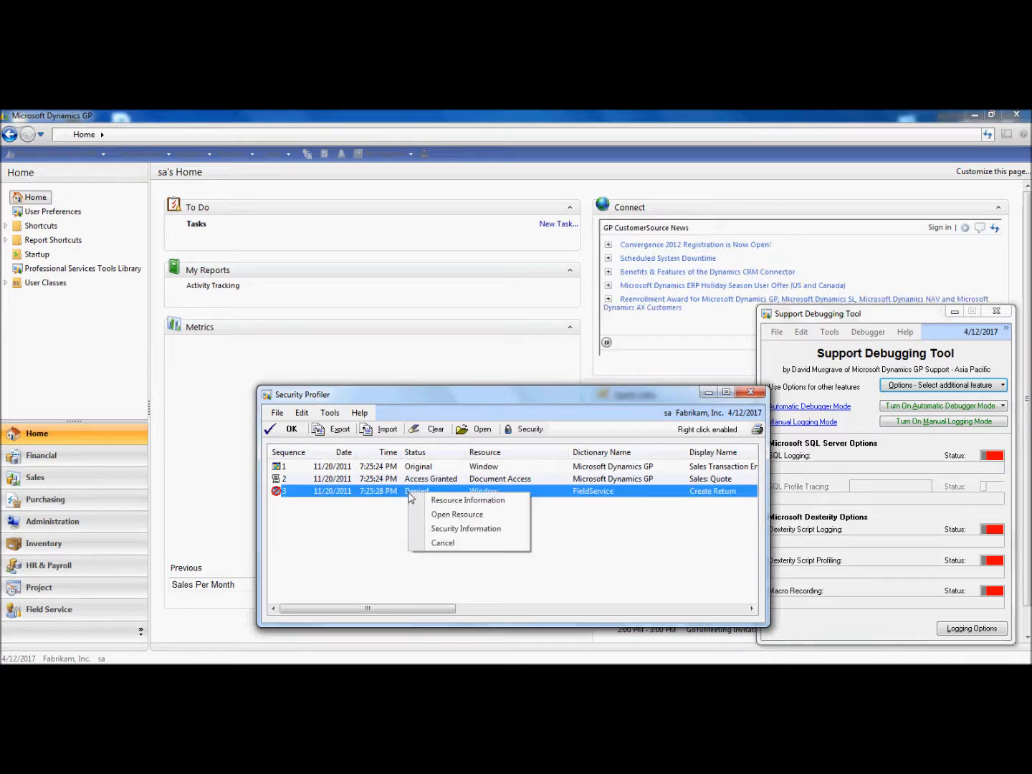
{"action": "left_click", "coordinate": [440, 532]}
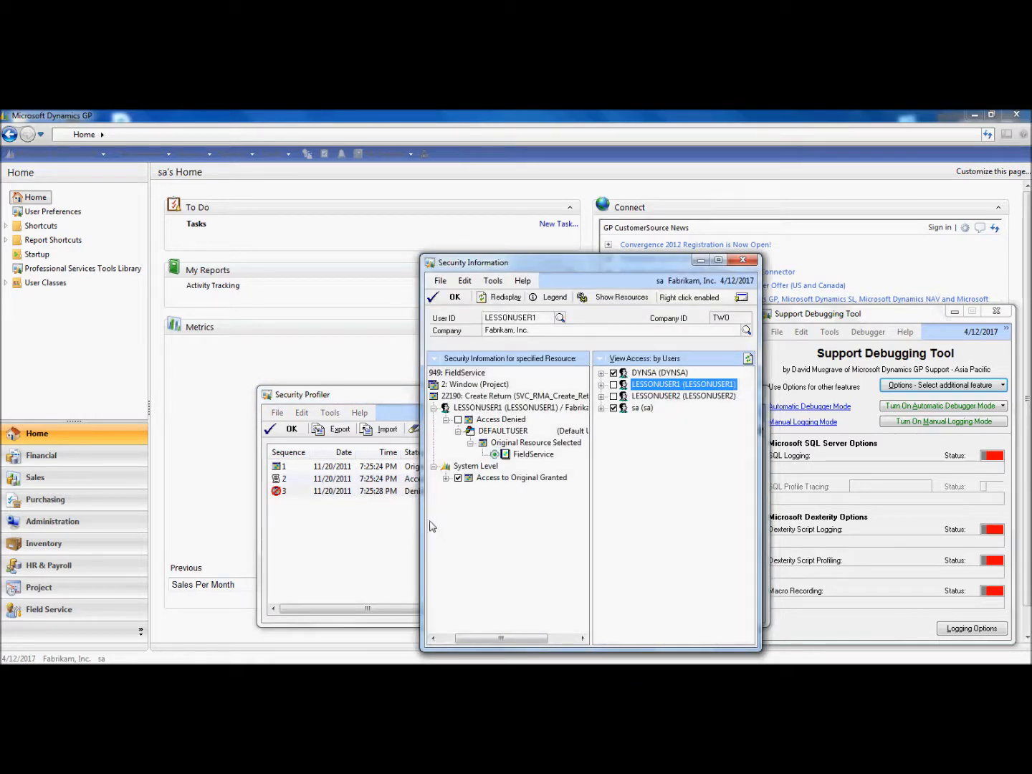
{"action": "left_click_drag", "start_coordinate": [422, 525], "coordinate": [327, 520]}
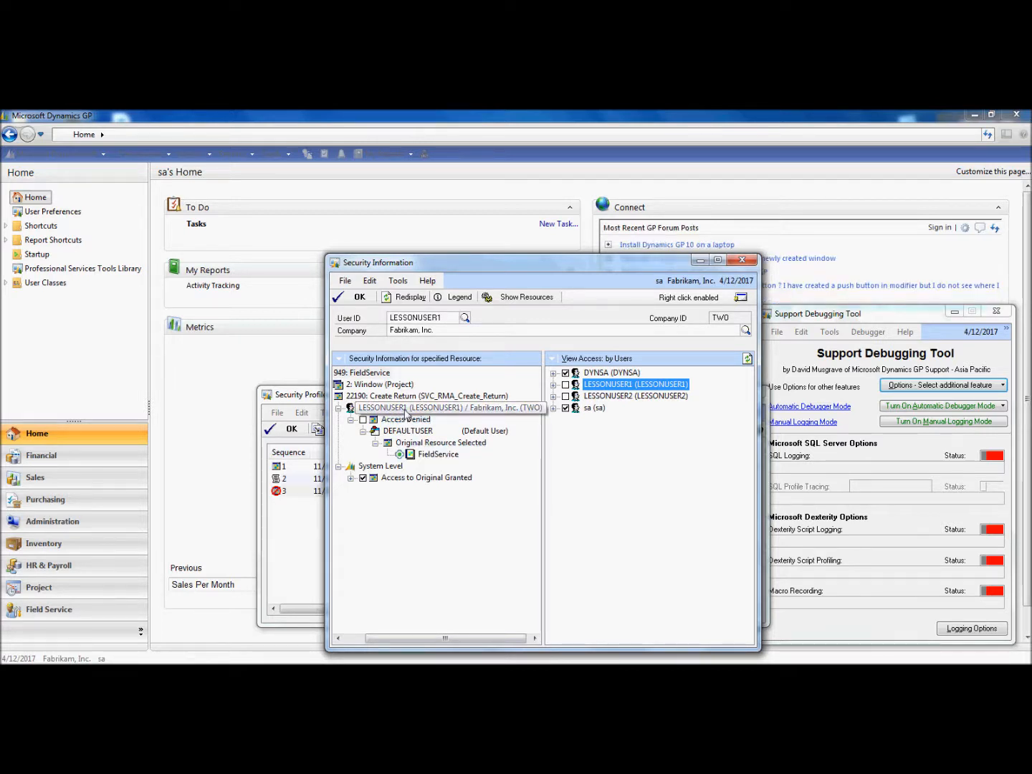
{"action": "left_click", "coordinate": [351, 479]}
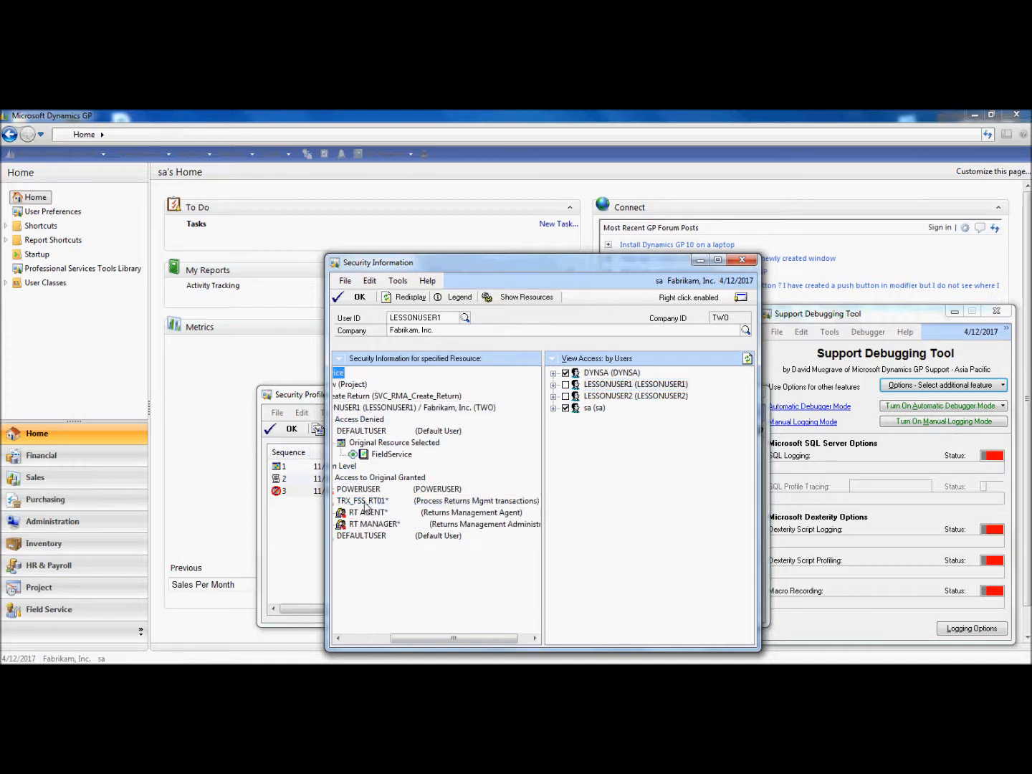
{"action": "left_click_drag", "start_coordinate": [414, 640], "coordinate": [365, 640]}
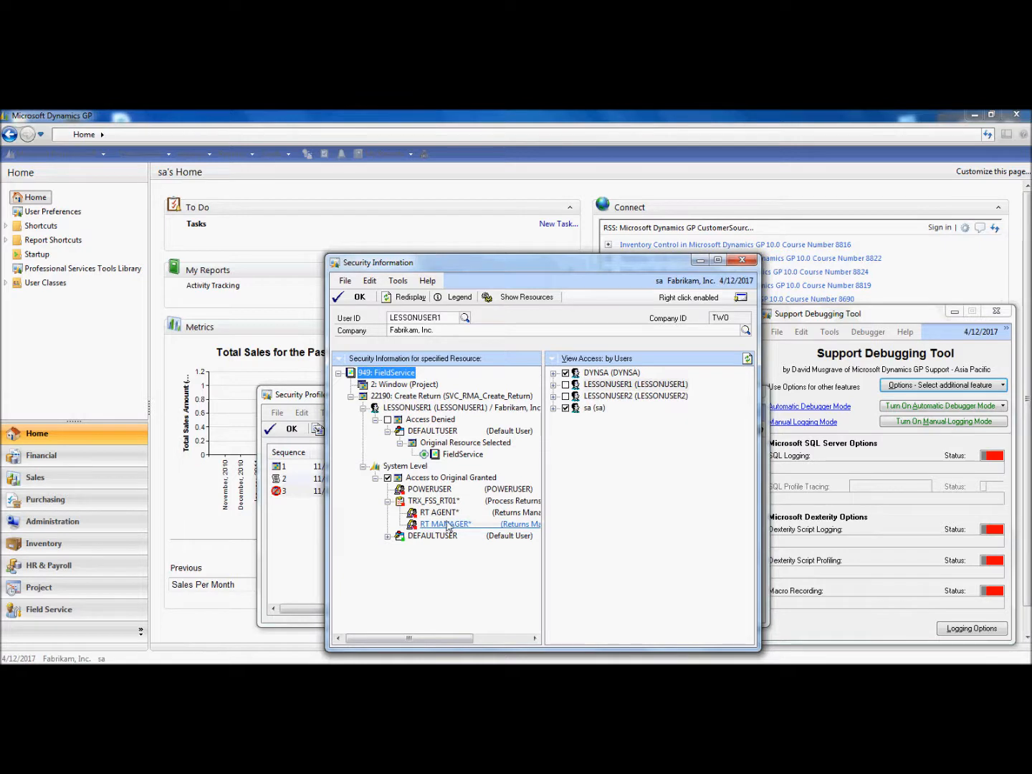
Open User Security Setup for the denied user, entering the system password when prompted
{"action": "double_click", "coordinate": [427, 410]}
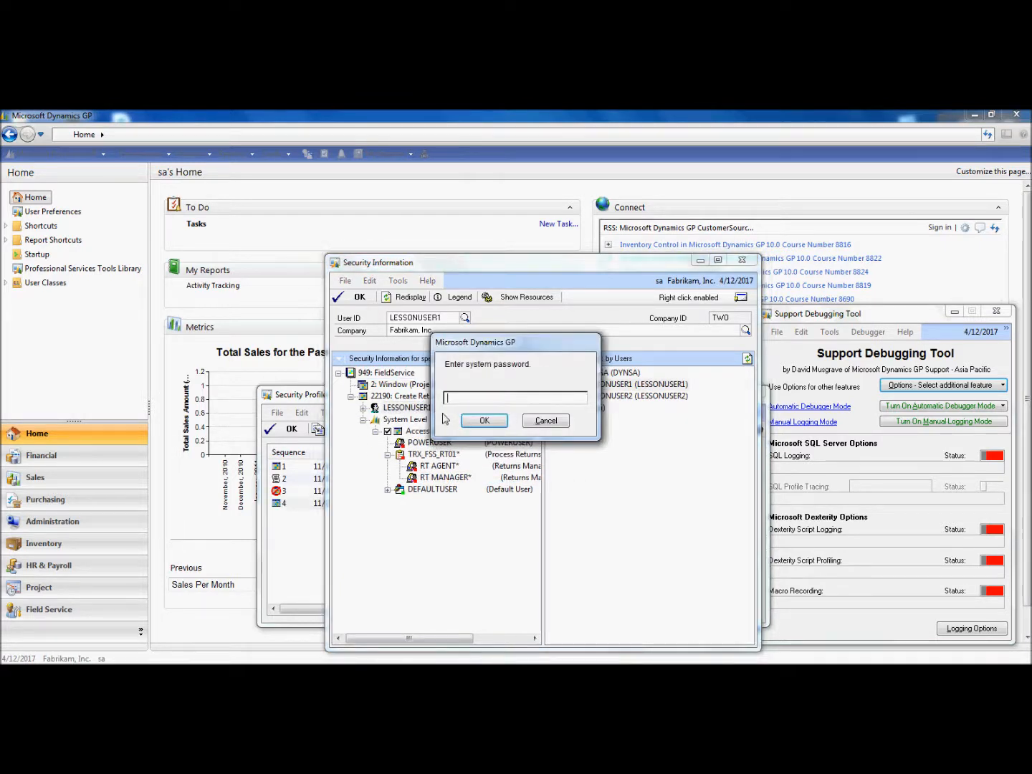
{"action": "type", "text": "••••••"}
{"action": "left_click", "coordinate": [481, 419]}
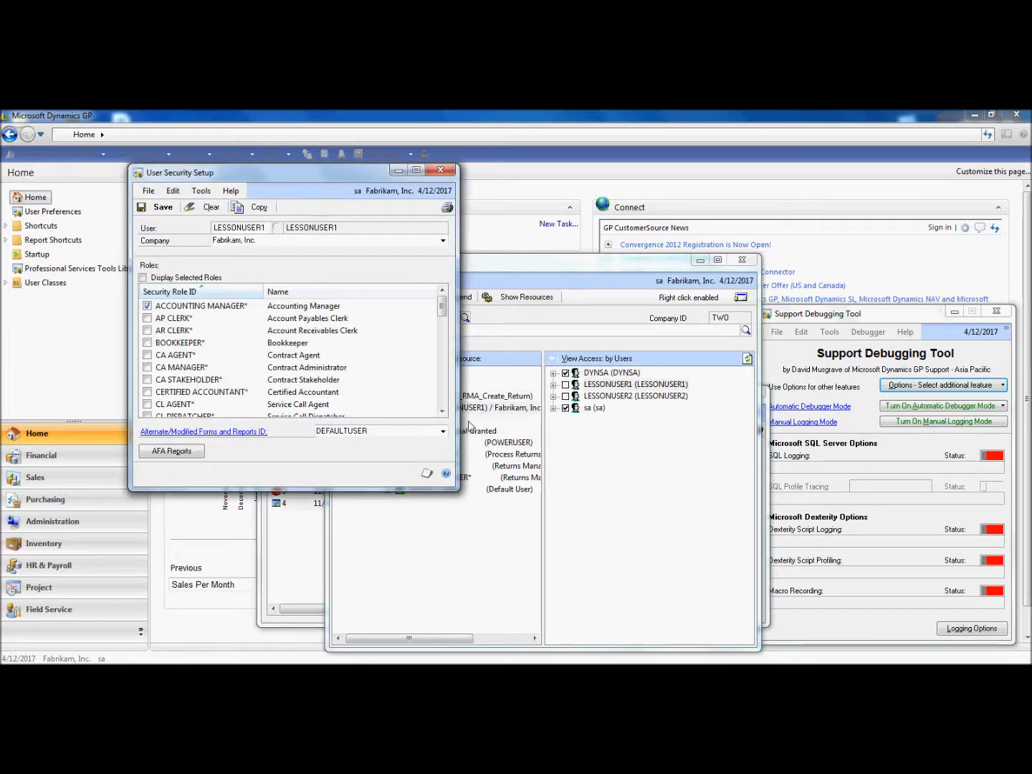
Assign the RT AGENT* security role to LESSONUSER1 and save the user security setup
{"action": "left_click_drag", "start_coordinate": [443, 316], "coordinate": [444, 396]}
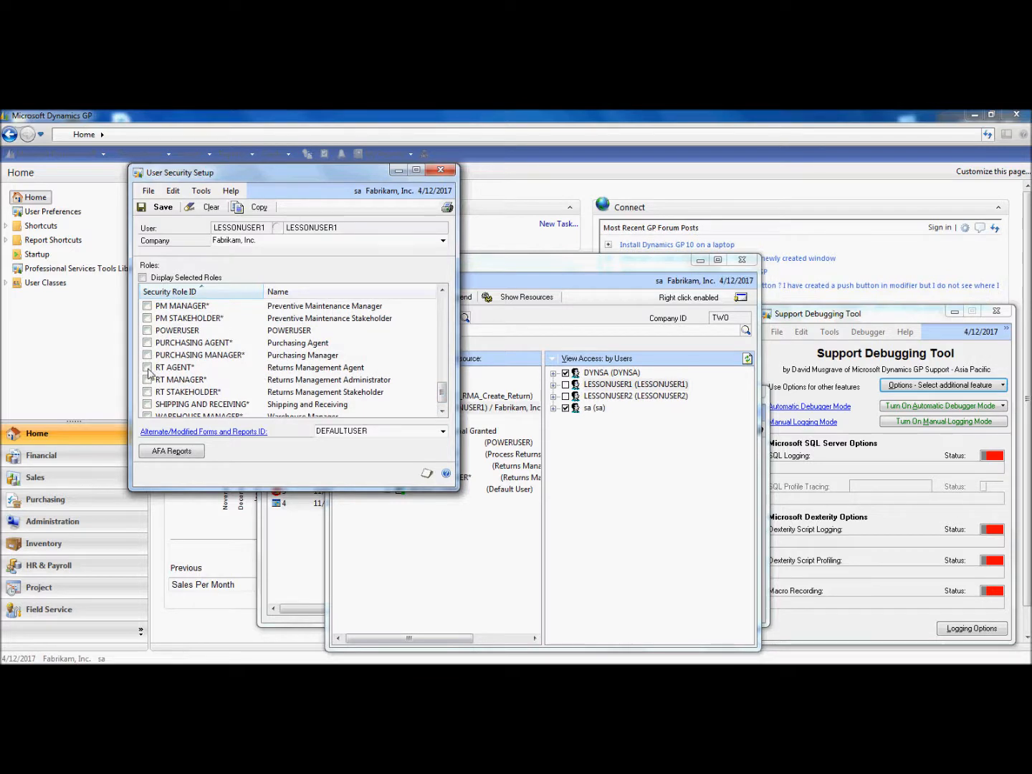
{"action": "left_click", "coordinate": [148, 367]}
{"action": "left_click", "coordinate": [163, 211]}
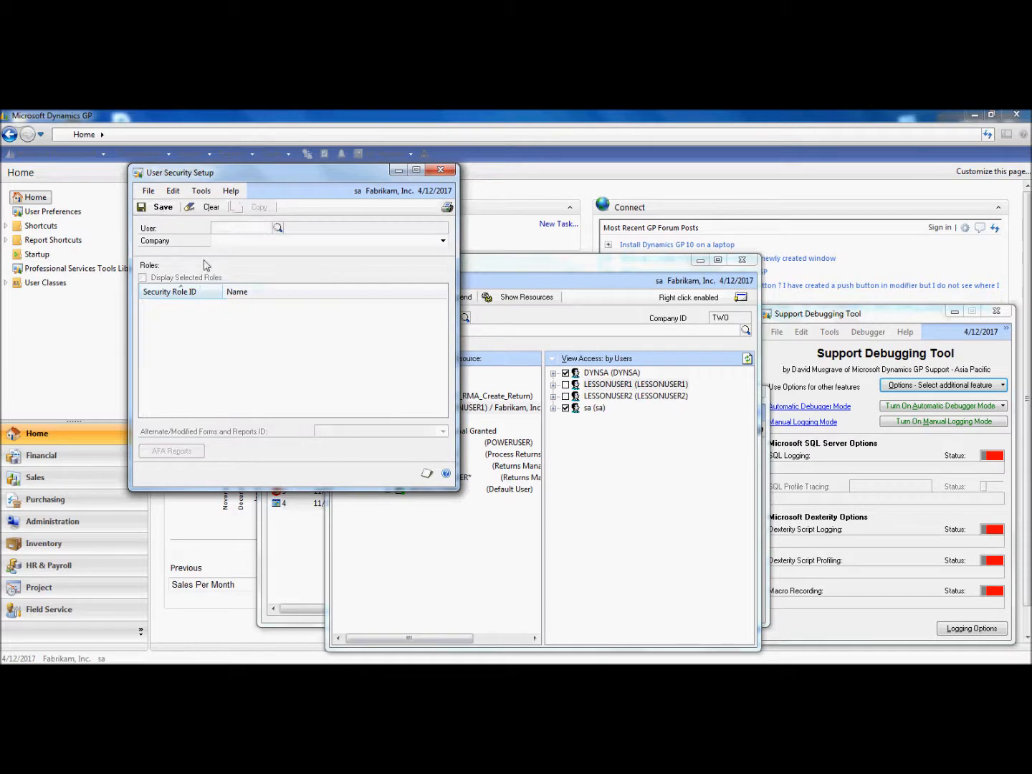
Close User Security Setup and redisplay the Security Information tree to review which roles now grant access to Create Return
{"action": "left_click", "coordinate": [453, 170]}
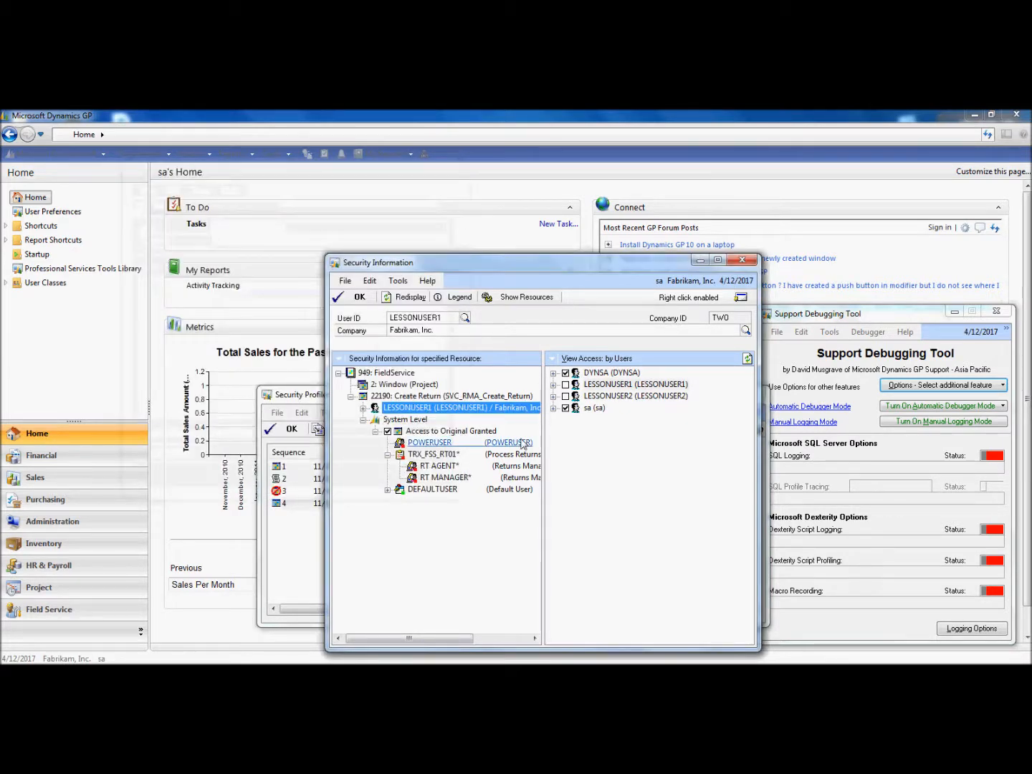
{"action": "left_click", "coordinate": [407, 296]}
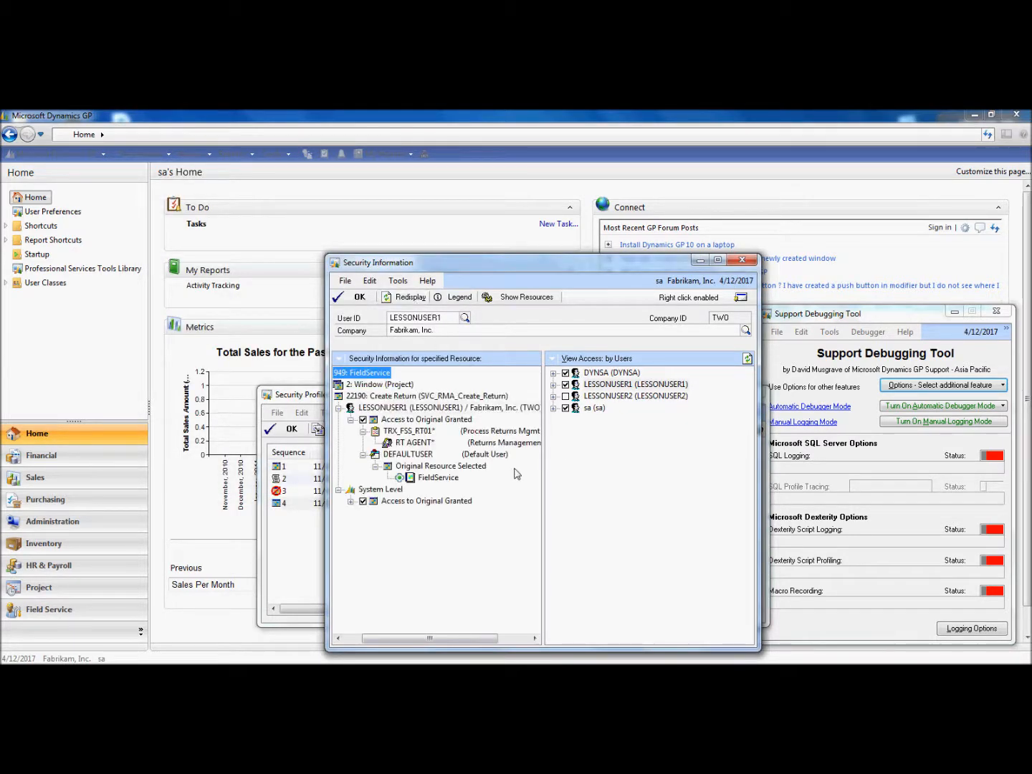
{"action": "left_click", "coordinate": [363, 432]}
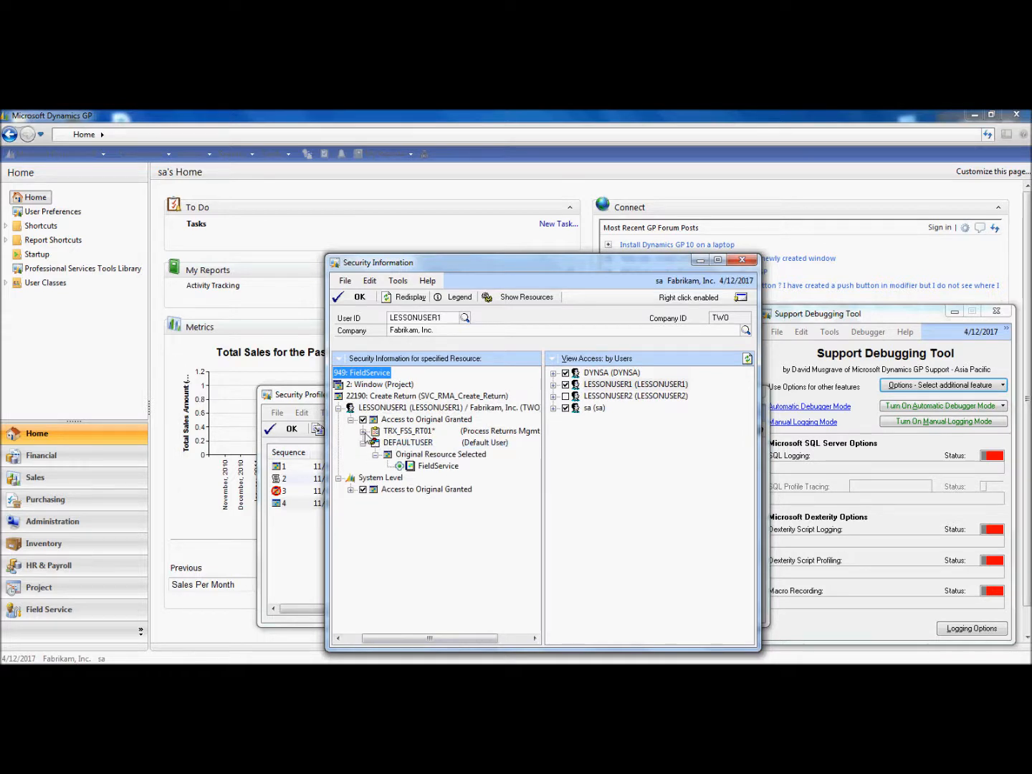
{"action": "left_click", "coordinate": [363, 431]}
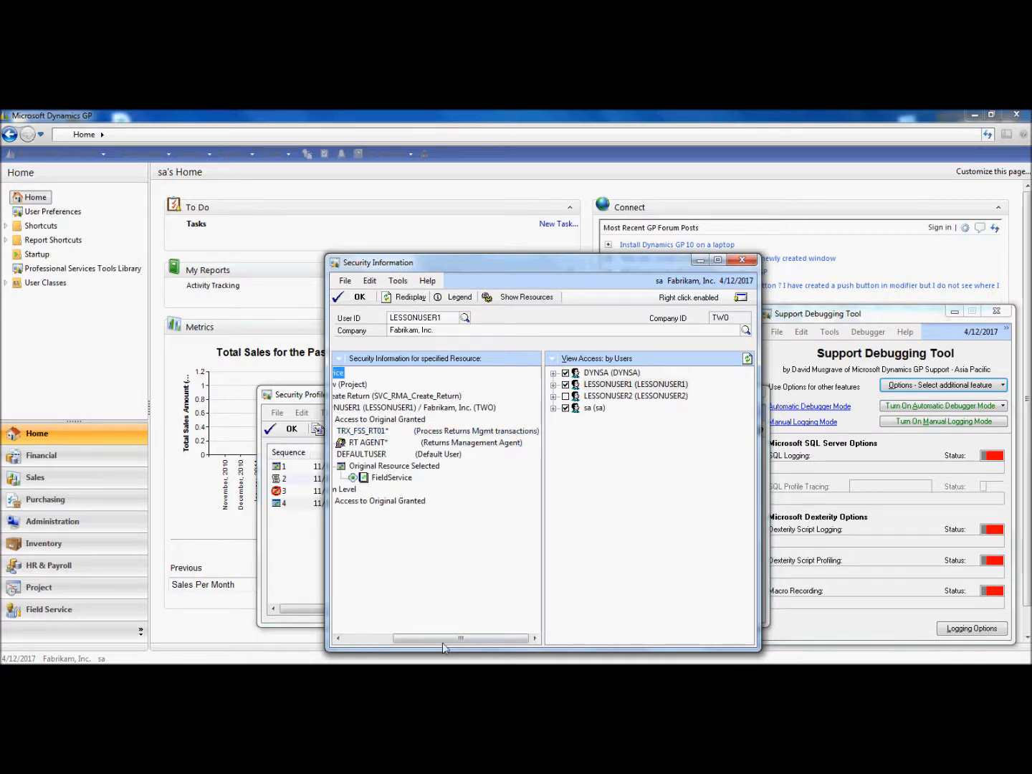
{"action": "left_click_drag", "start_coordinate": [441, 641], "coordinate": [393, 642]}
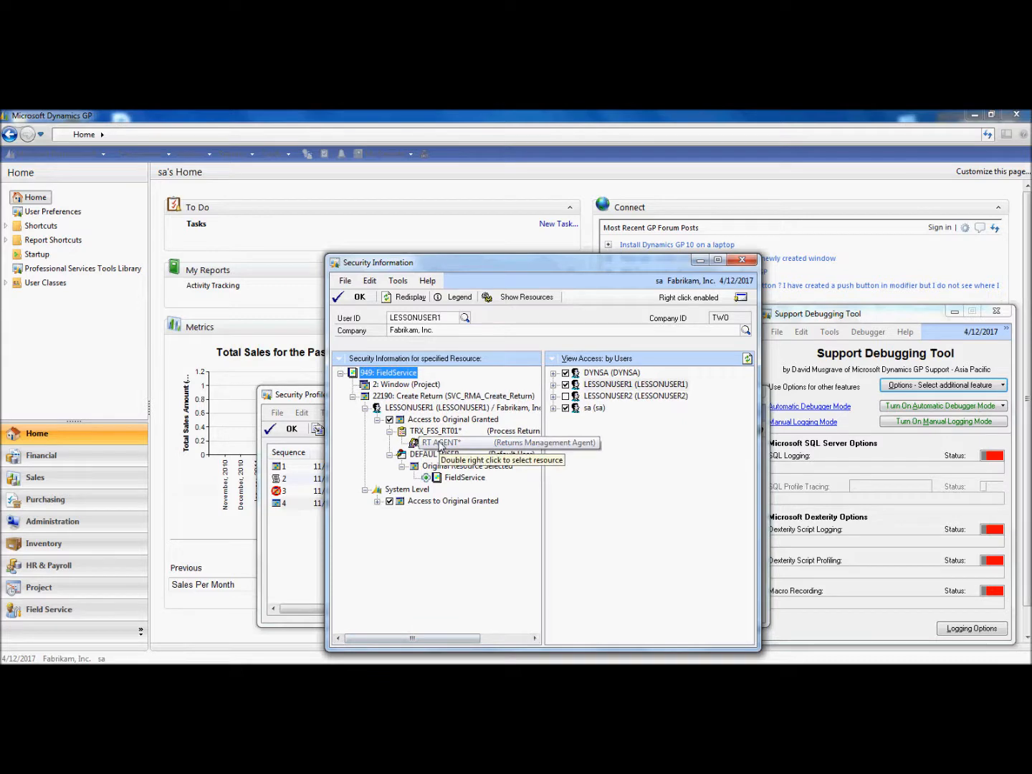
Close the Security Information and Security Profiler windows, then log in again as LESSONUSER1 with the user's password
{"action": "left_click", "coordinate": [745, 262]}
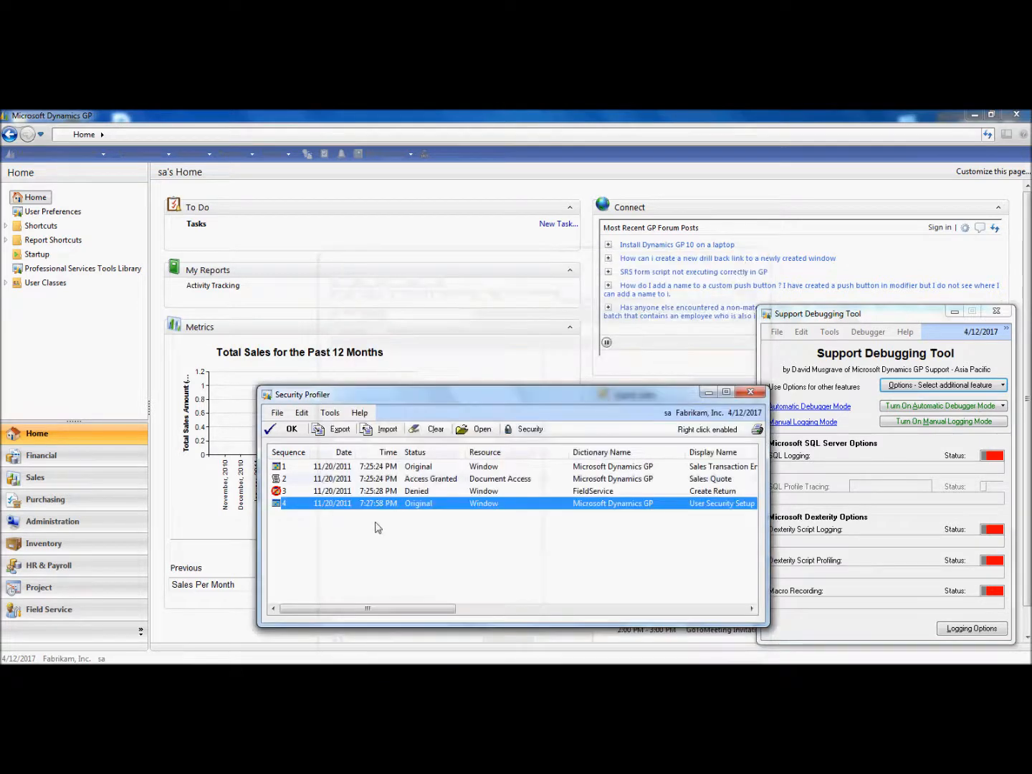
{"action": "left_click", "coordinate": [762, 400]}
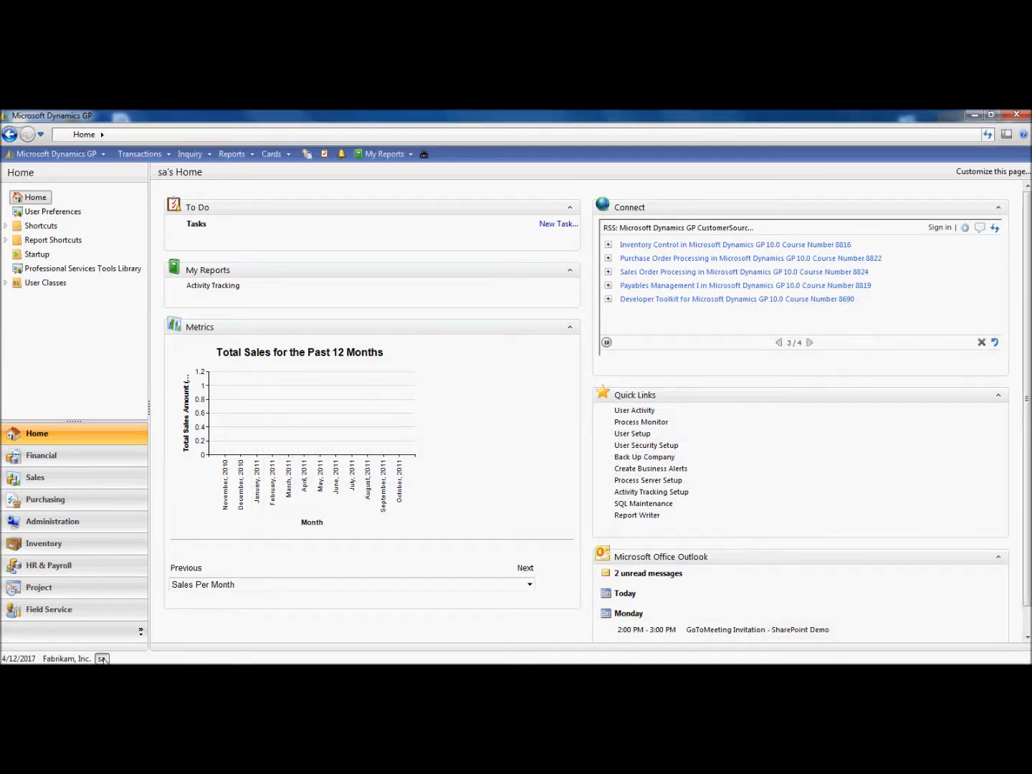
{"action": "left_click", "coordinate": [102, 660]}
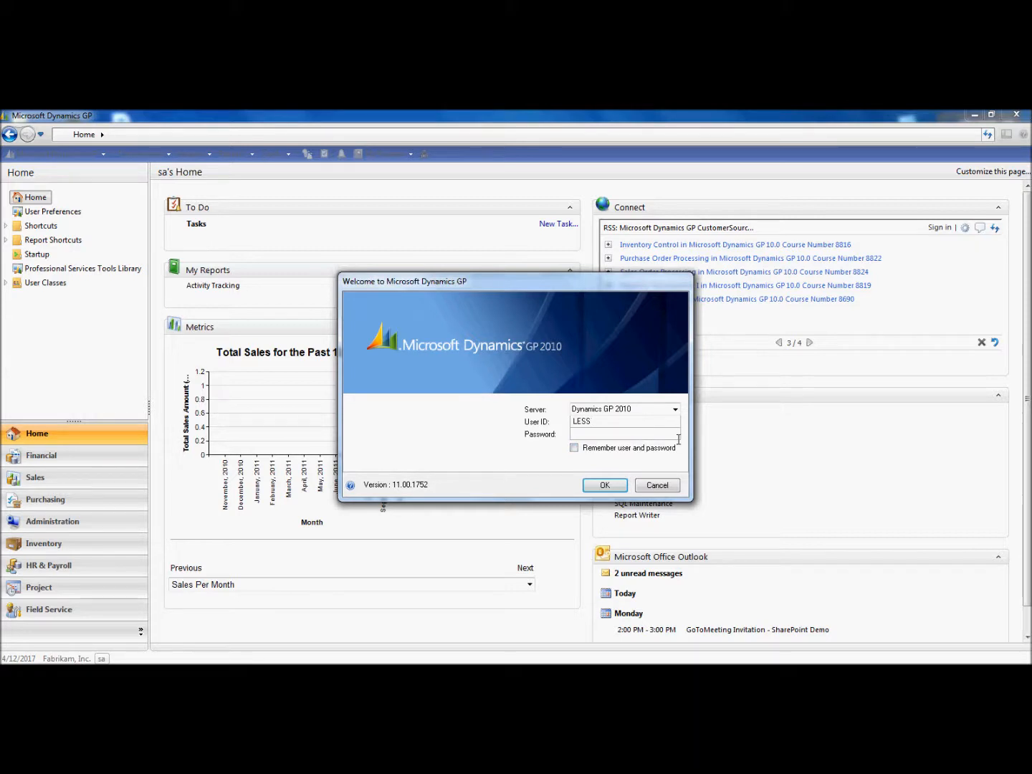
{"action": "type", "text": "LESSONUSER12"}
{"action": "left_click", "coordinate": [678, 438]}
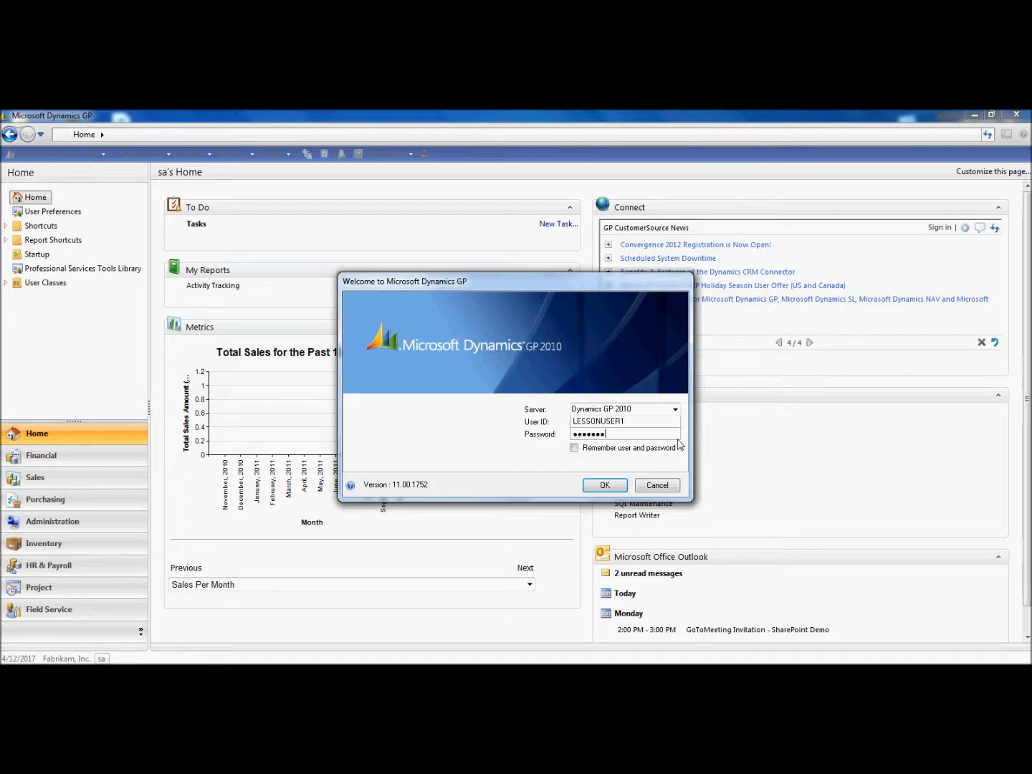
{"action": "left_click", "coordinate": [605, 486]}
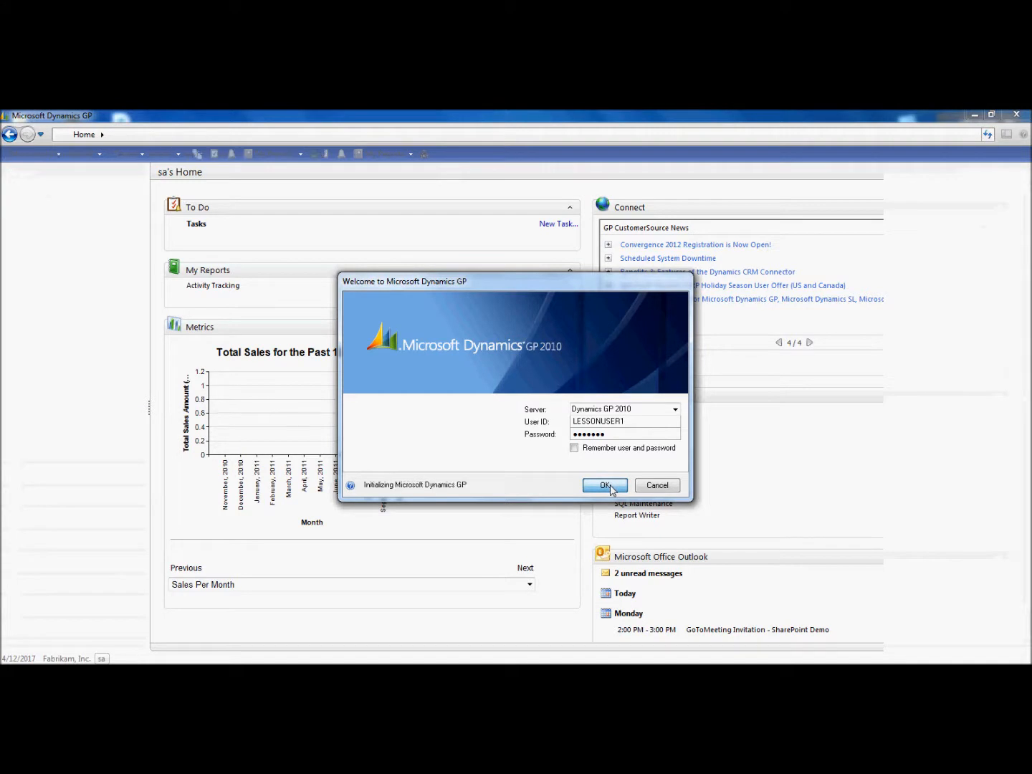
{"action": "left_click", "coordinate": [606, 490]}
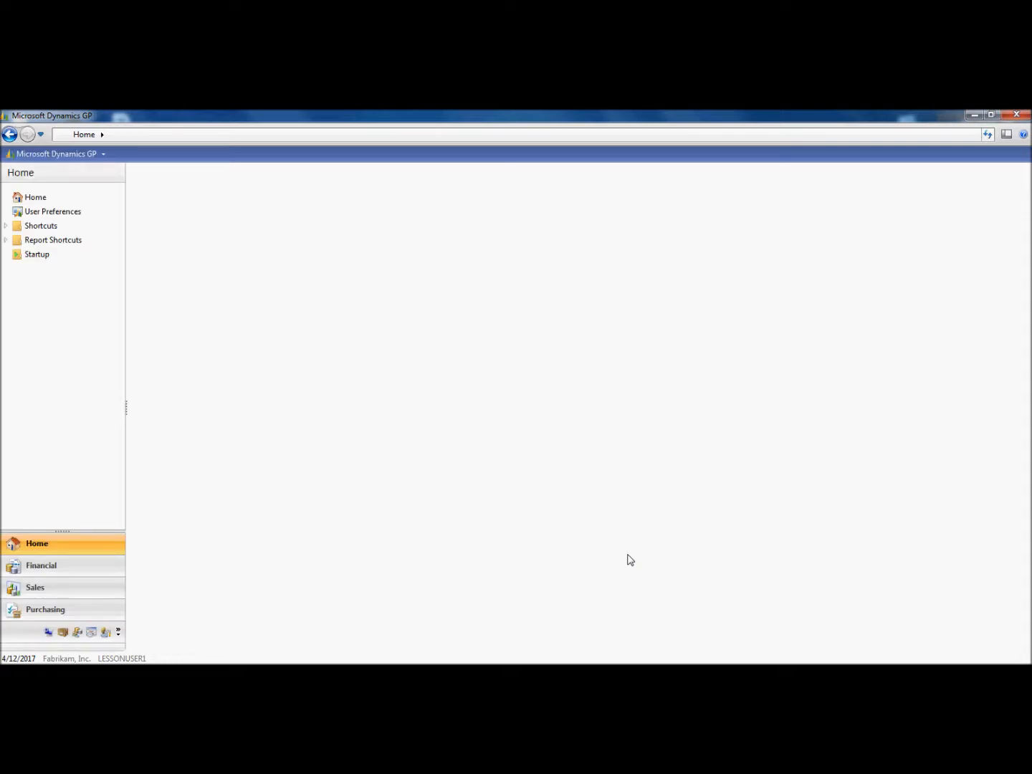
Open Sales Transaction Entry from the Sales area and launch Create Return from the Additional menu
{"action": "left_click", "coordinate": [48, 586]}
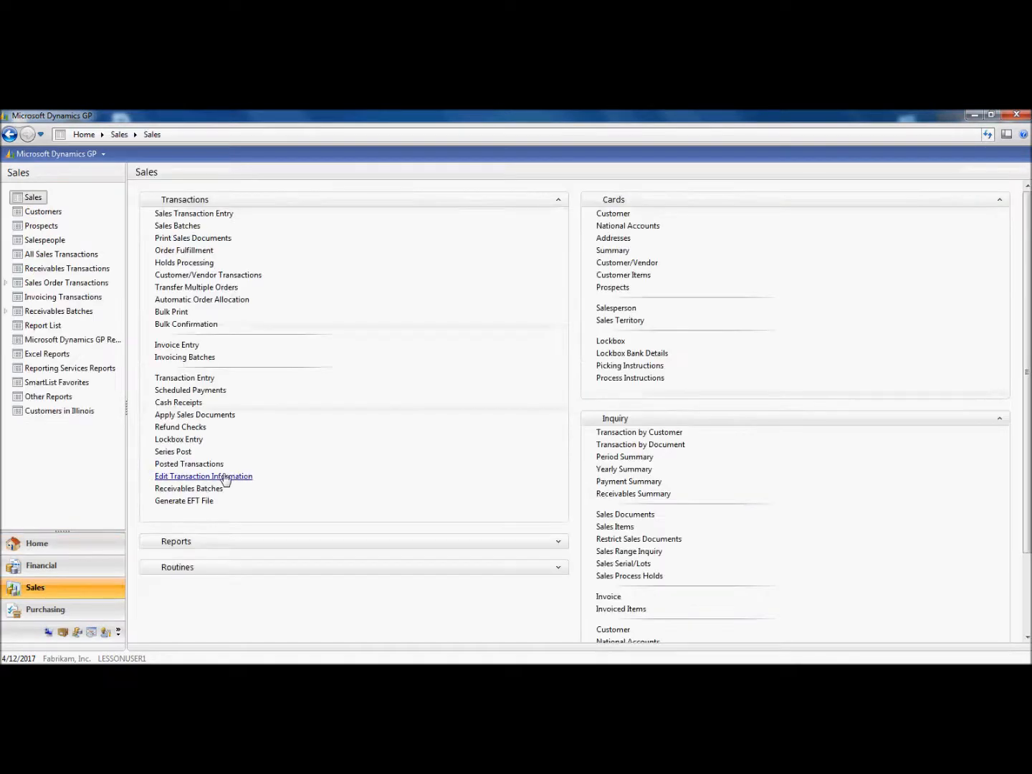
{"action": "left_click", "coordinate": [198, 215]}
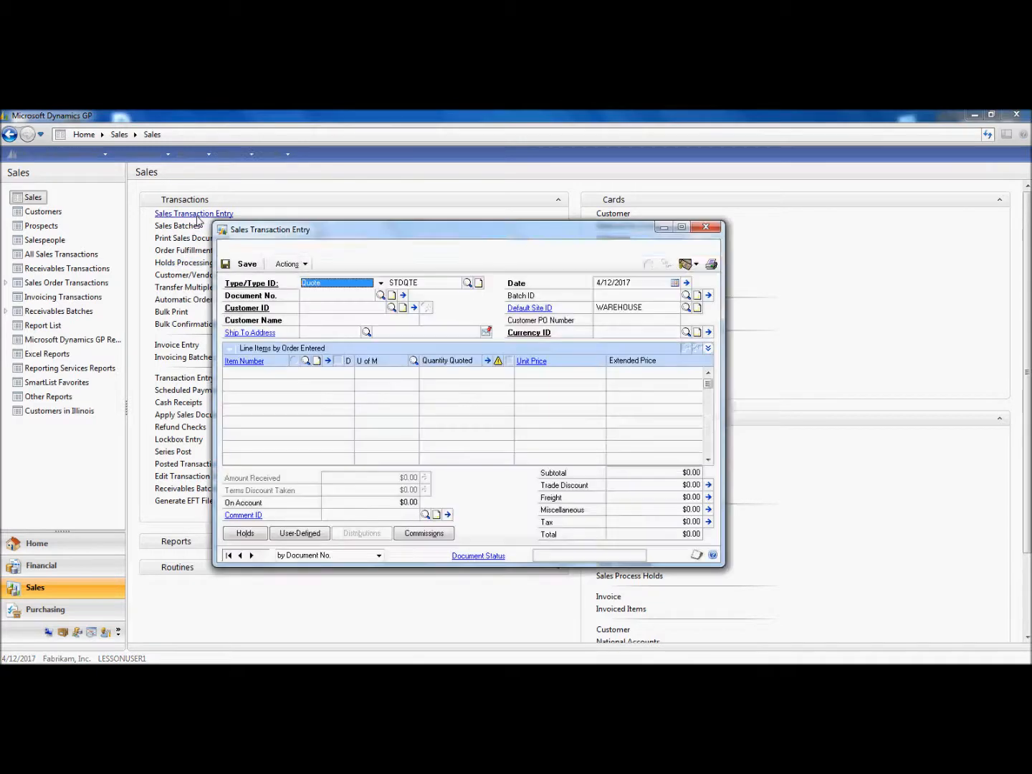
{"action": "left_click", "coordinate": [392, 248]}
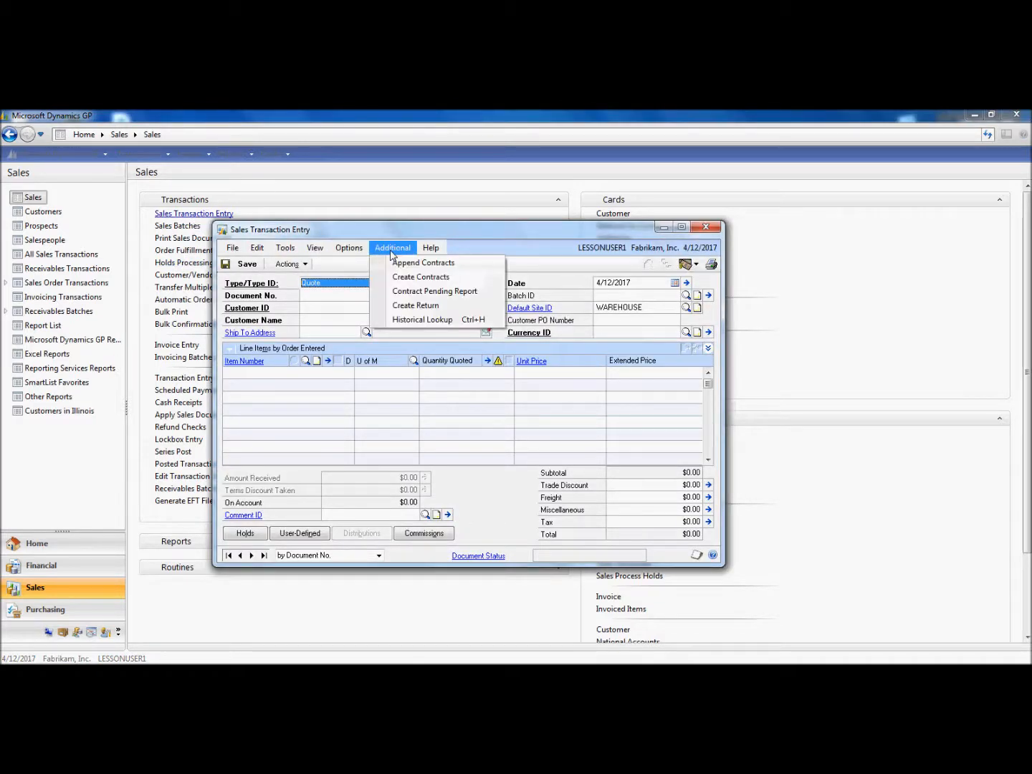
{"action": "left_click", "coordinate": [411, 307]}
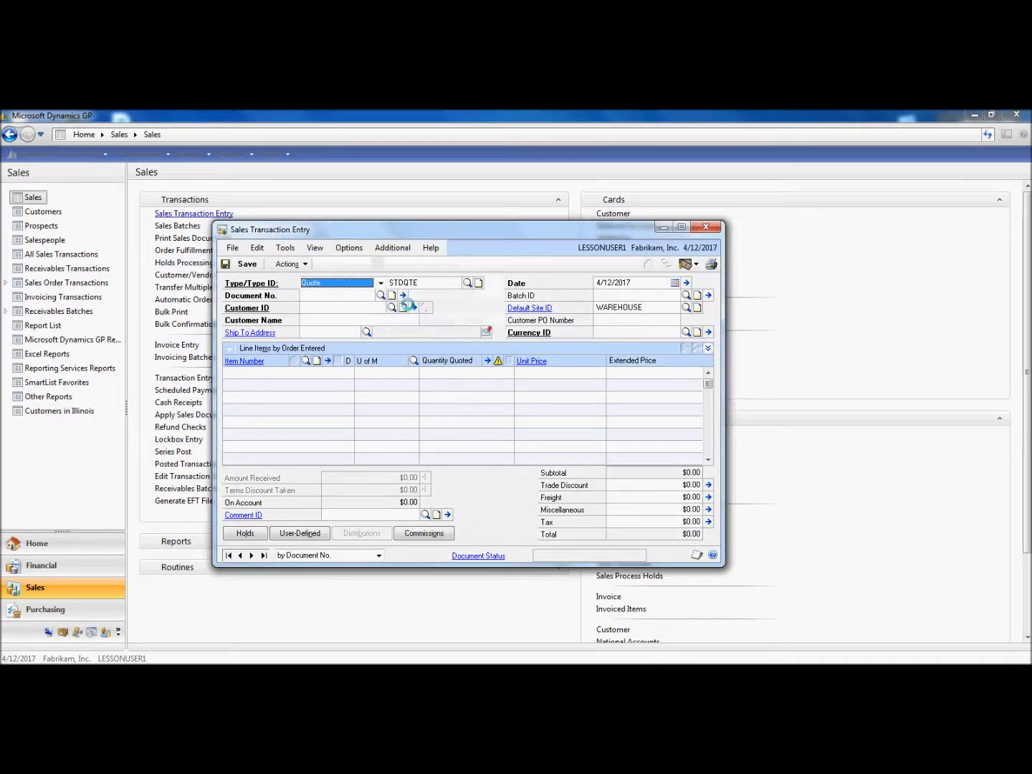
{"action": "left_click", "coordinate": [513, 432]}
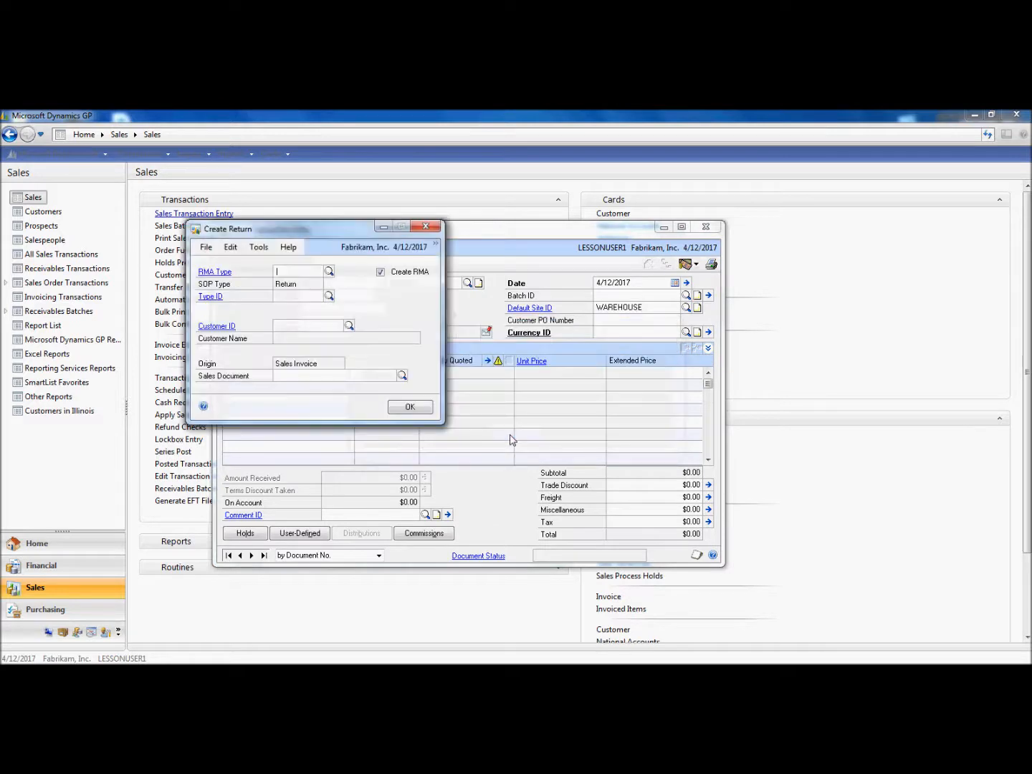